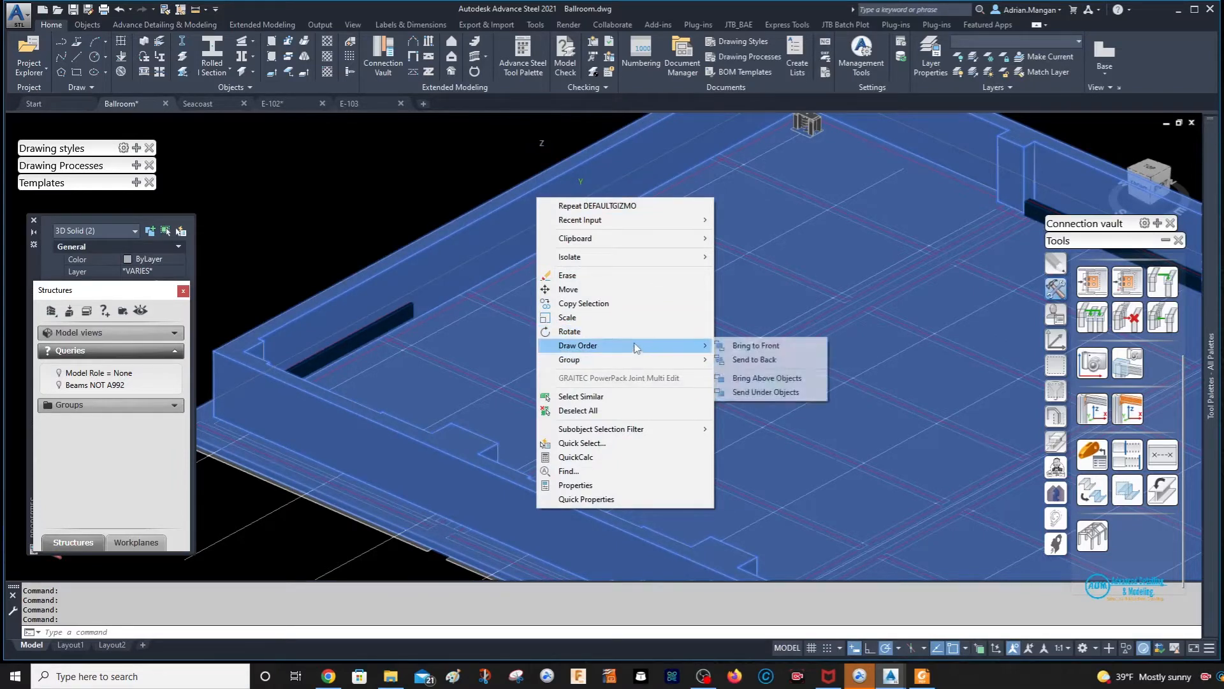
Hide the two selected 3D solids covering the steel beam framing.
mouse_move(626, 264)
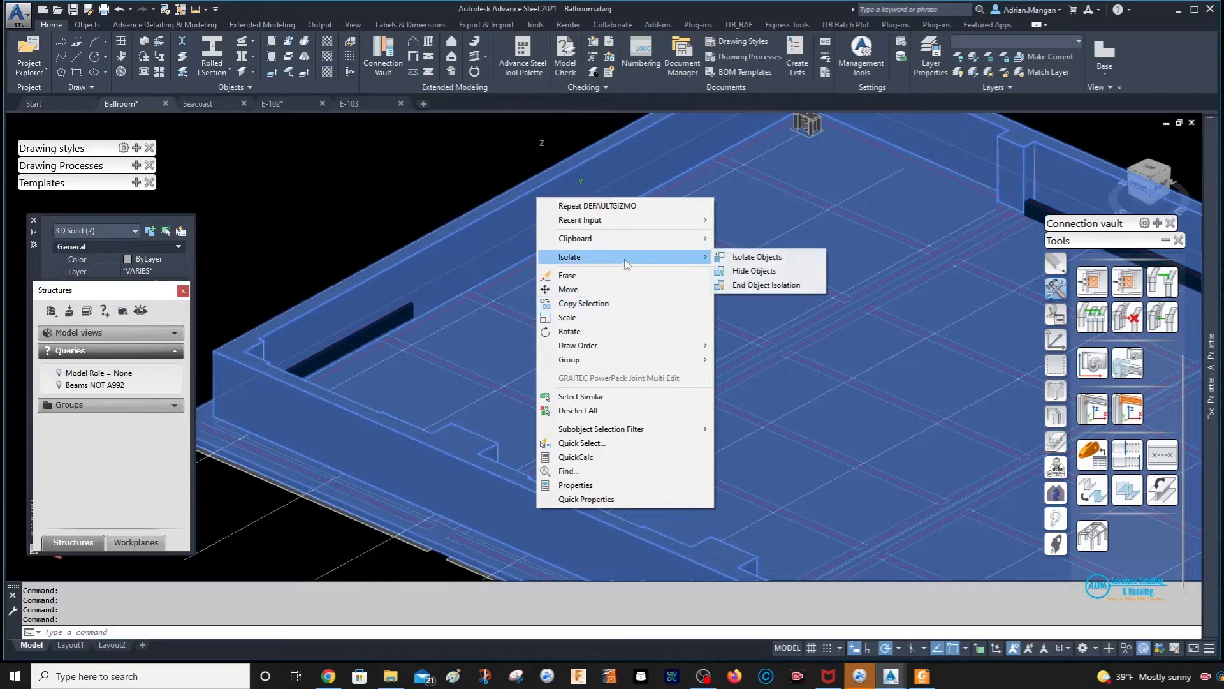
left_click(765, 271)
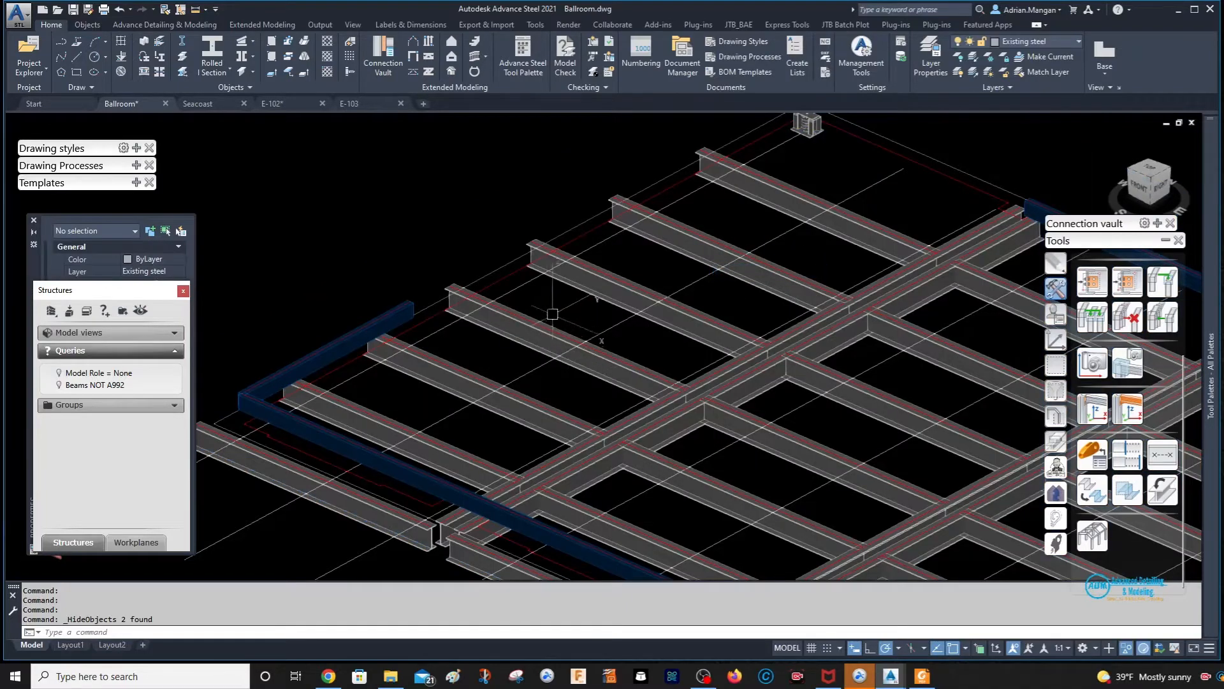
Switch the model's visual style to 2D Wireframe.
middle_click_drag(856, 291, 811, 402)
scroll(774, 318, "up", 2)
middle_click_drag(694, 271, 569, 279)
left_click(62, 123)
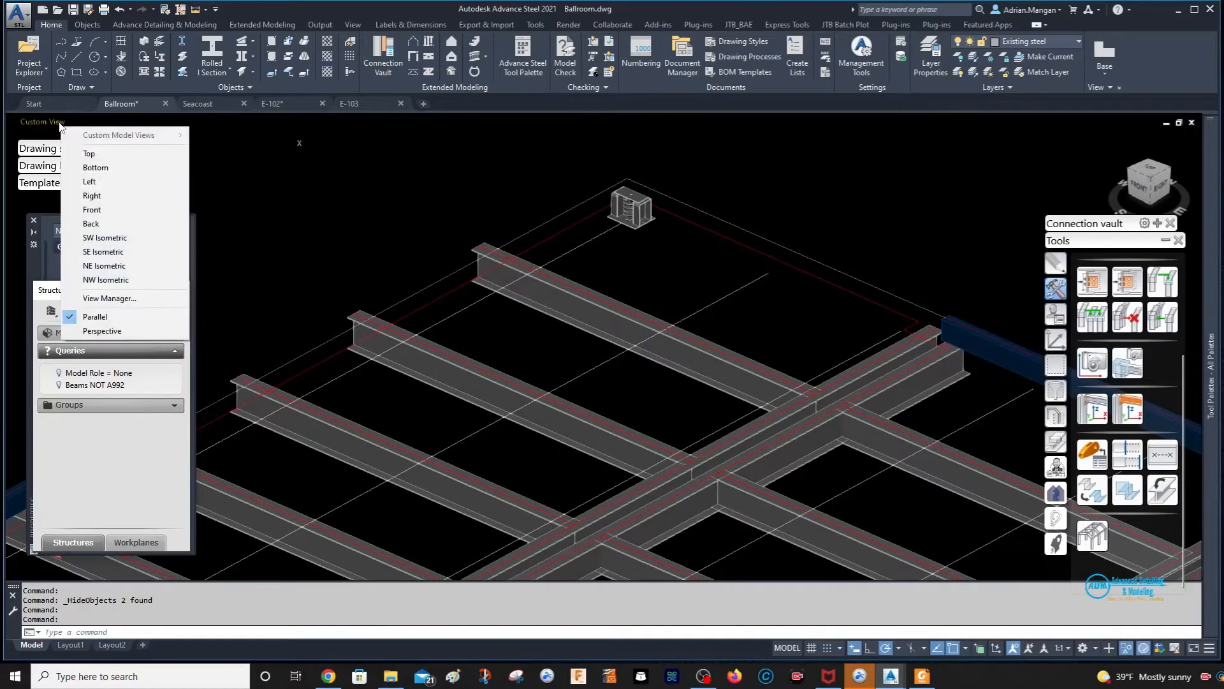
left_click(141, 121)
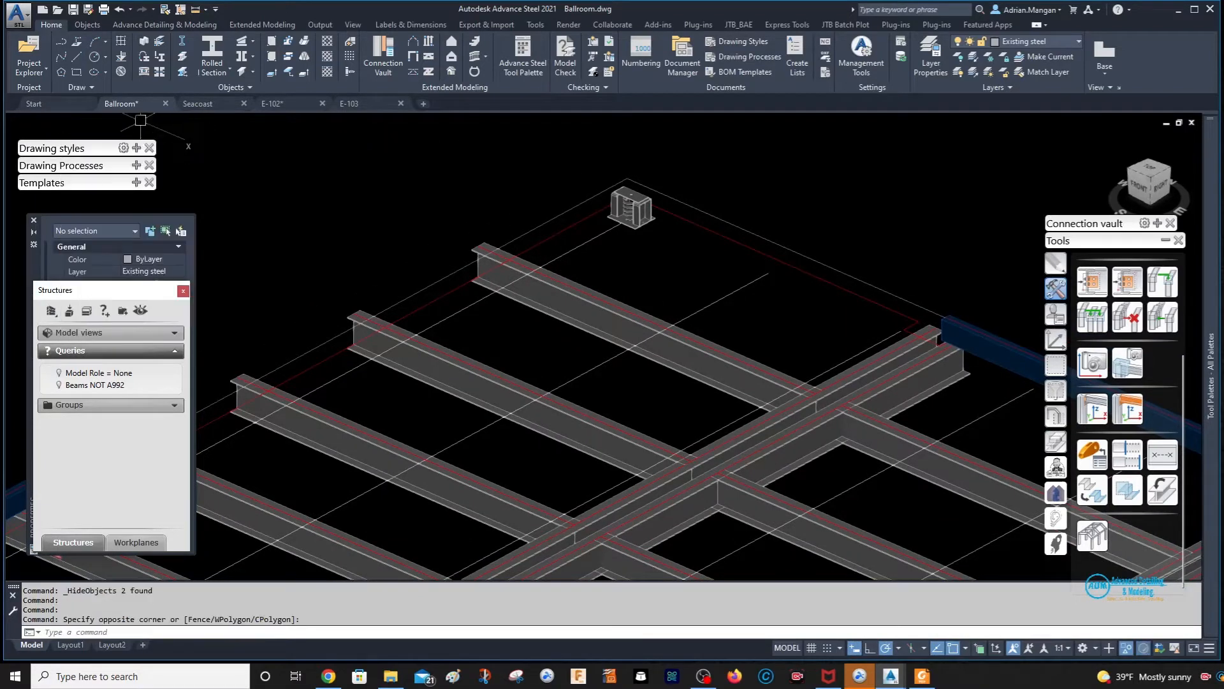
key("Escape")
key("Escape")
left_click(77, 122)
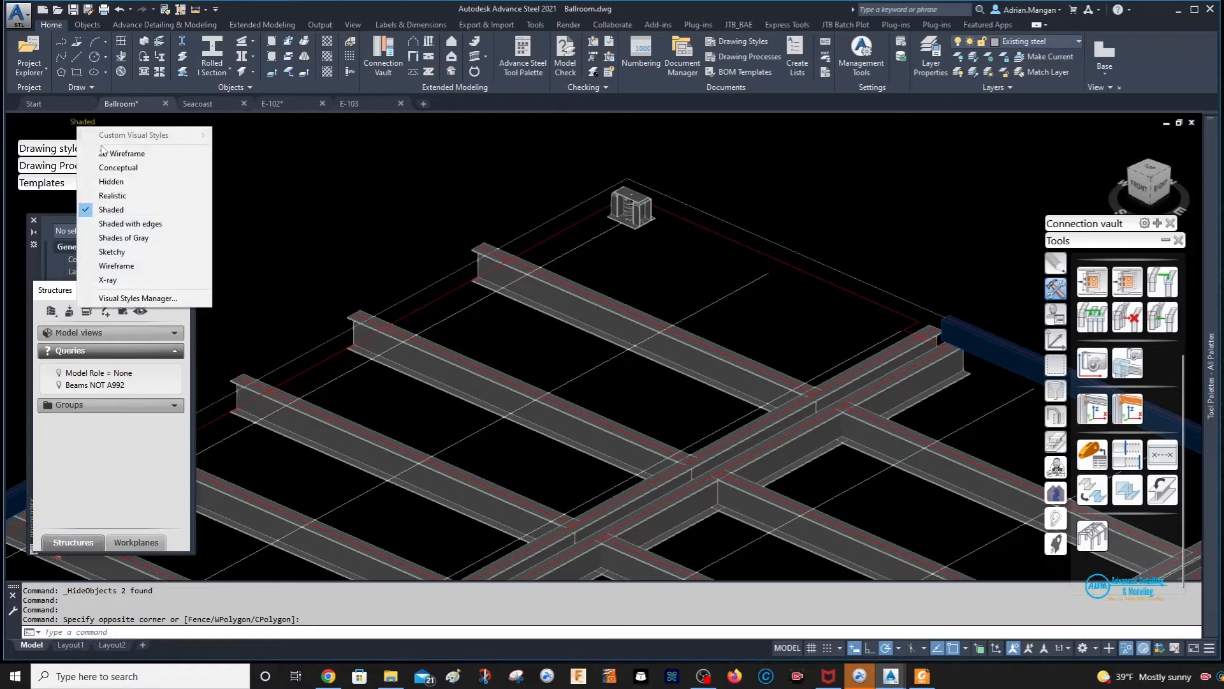
left_click(114, 153)
Try the midpoint grip of the beam nearest the corner column in wireframe, and return the visual style to Shaded.
left_click(630, 295)
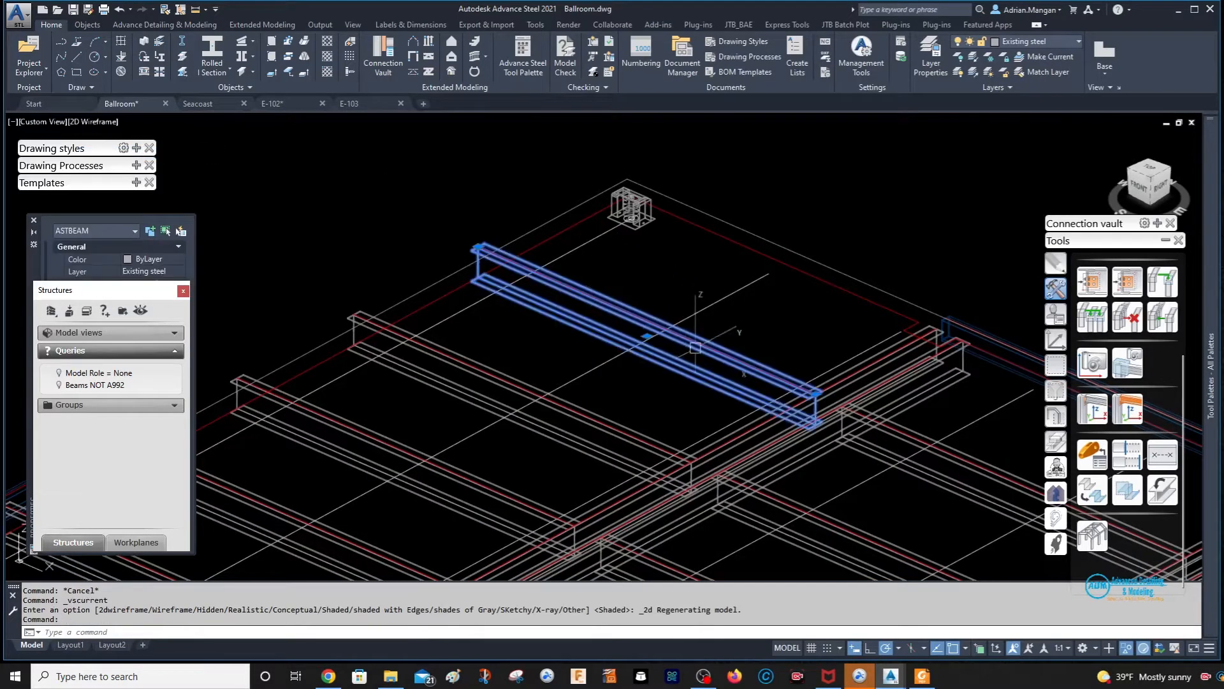
left_click(647, 335)
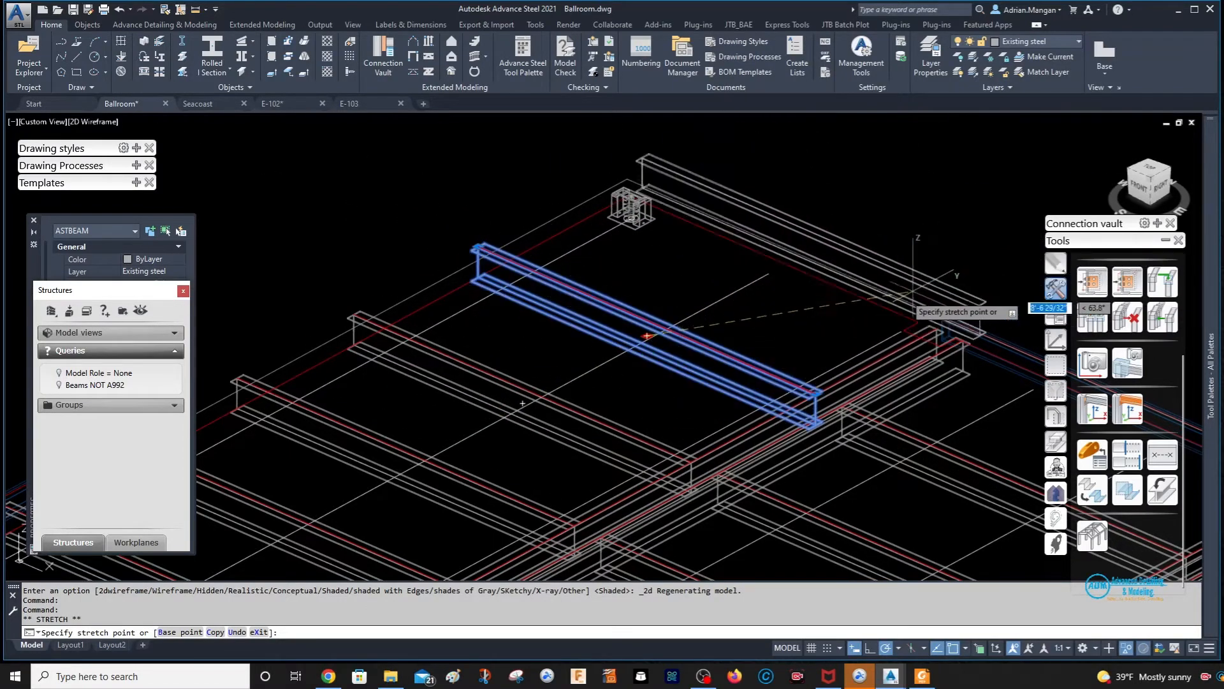
key("Escape")
key("Escape")
left_click(91, 121)
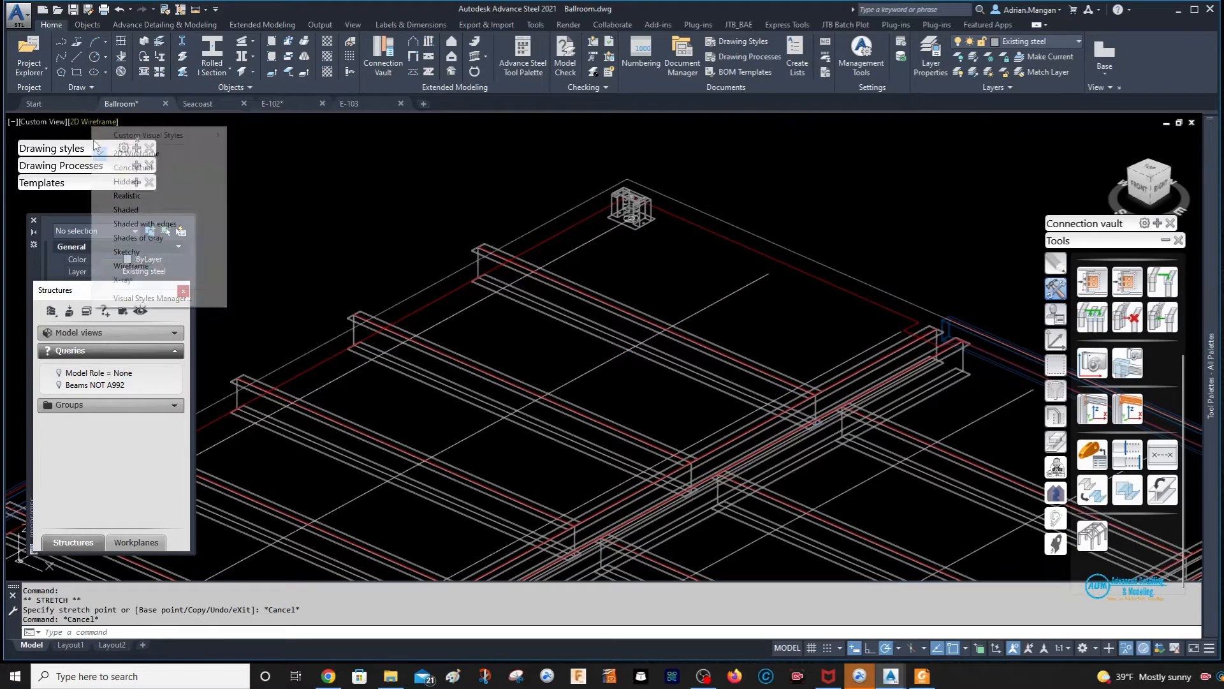
left_click(167, 211)
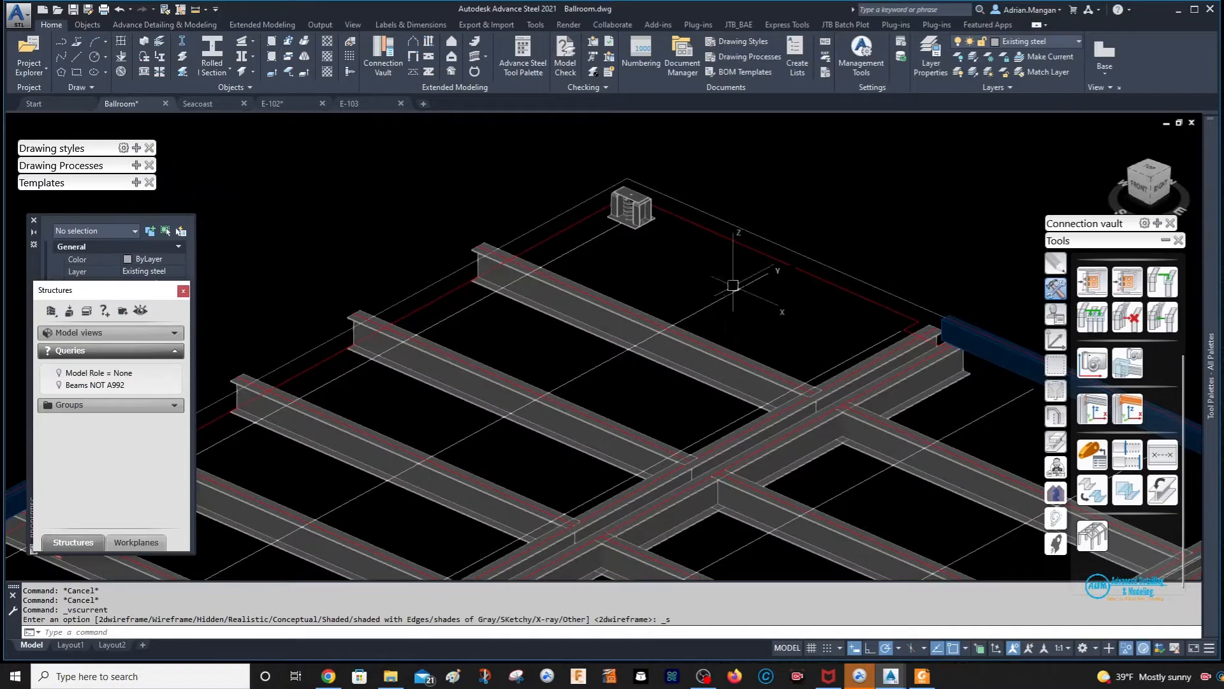
Move the beam nearest the corner column 20' along the Y axis with the move gizmo, away from the framing.
left_click(677, 339)
scroll(669, 331, "up", 5)
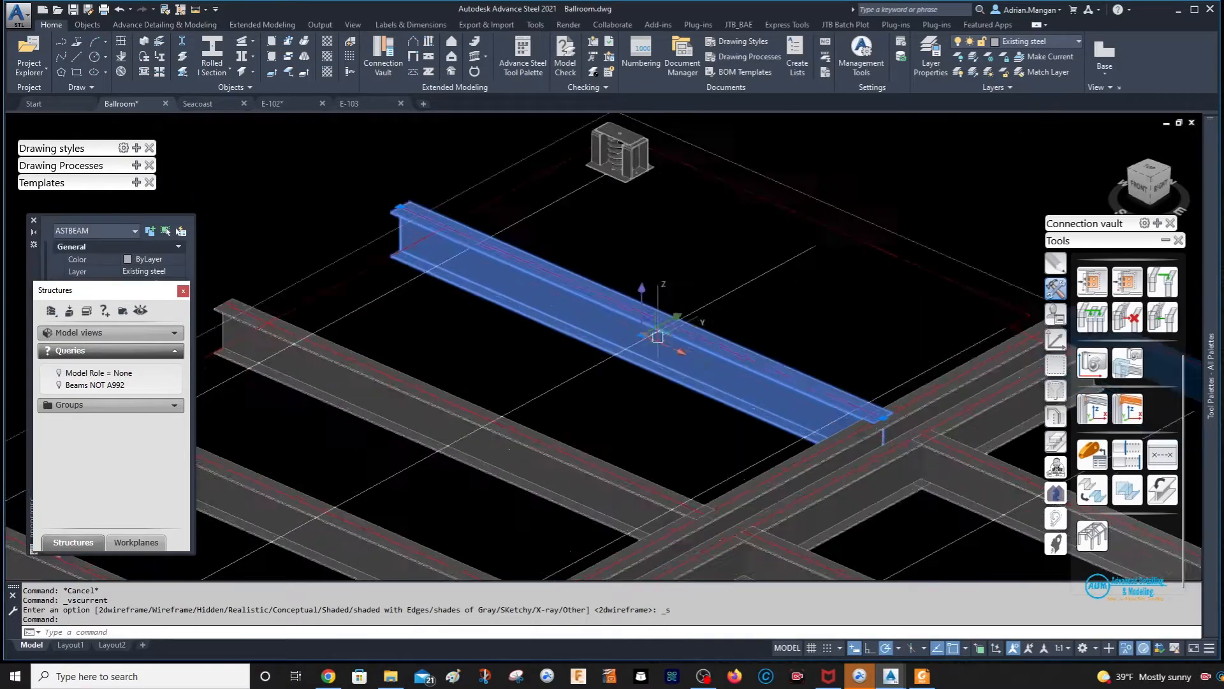
scroll(654, 339, "down", 8)
scroll(654, 327, "up", 10)
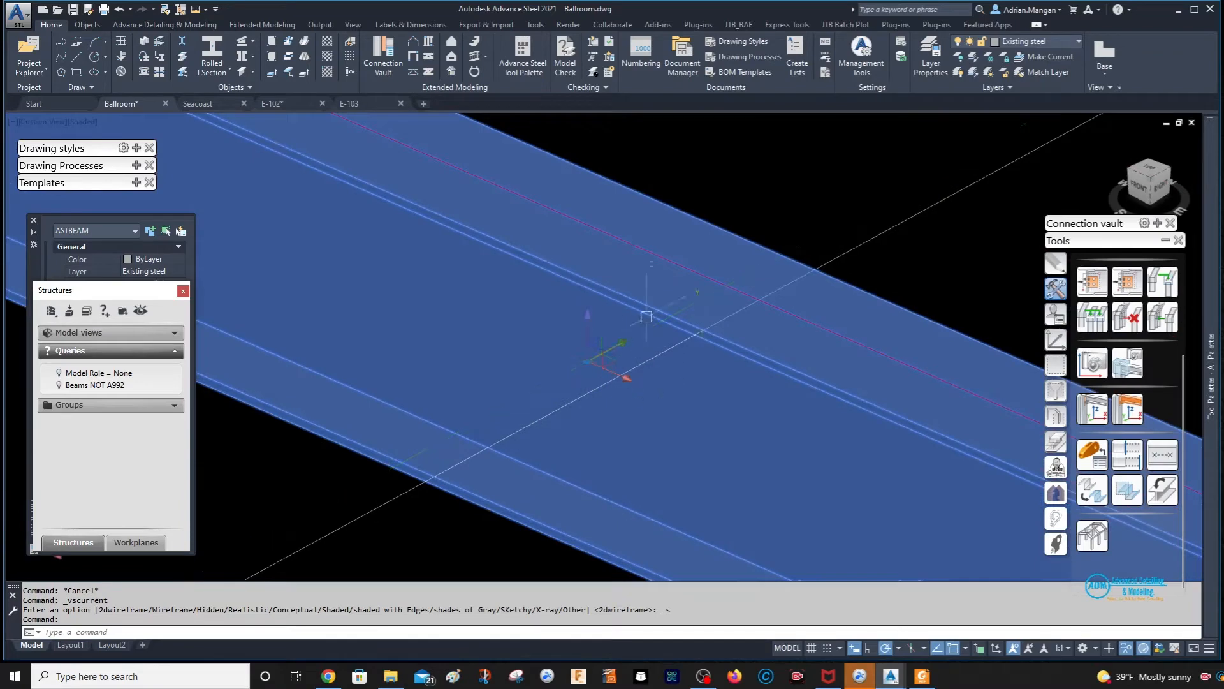
scroll(790, 322, "down", 5)
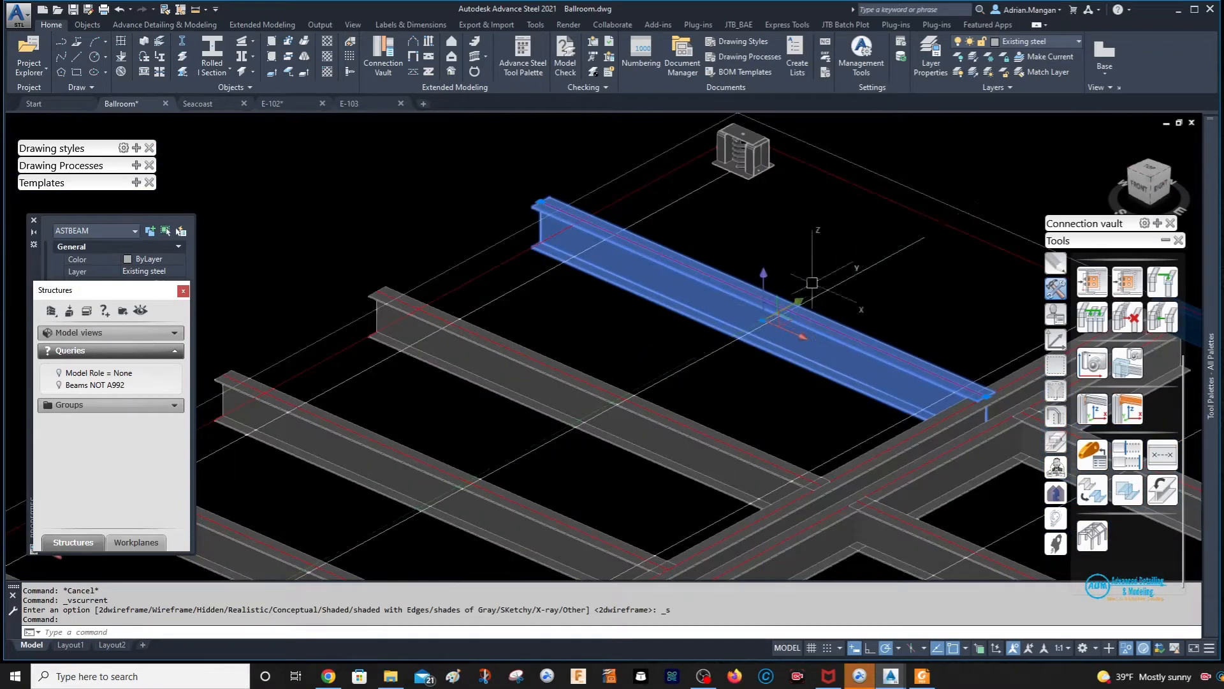
left_click(799, 302)
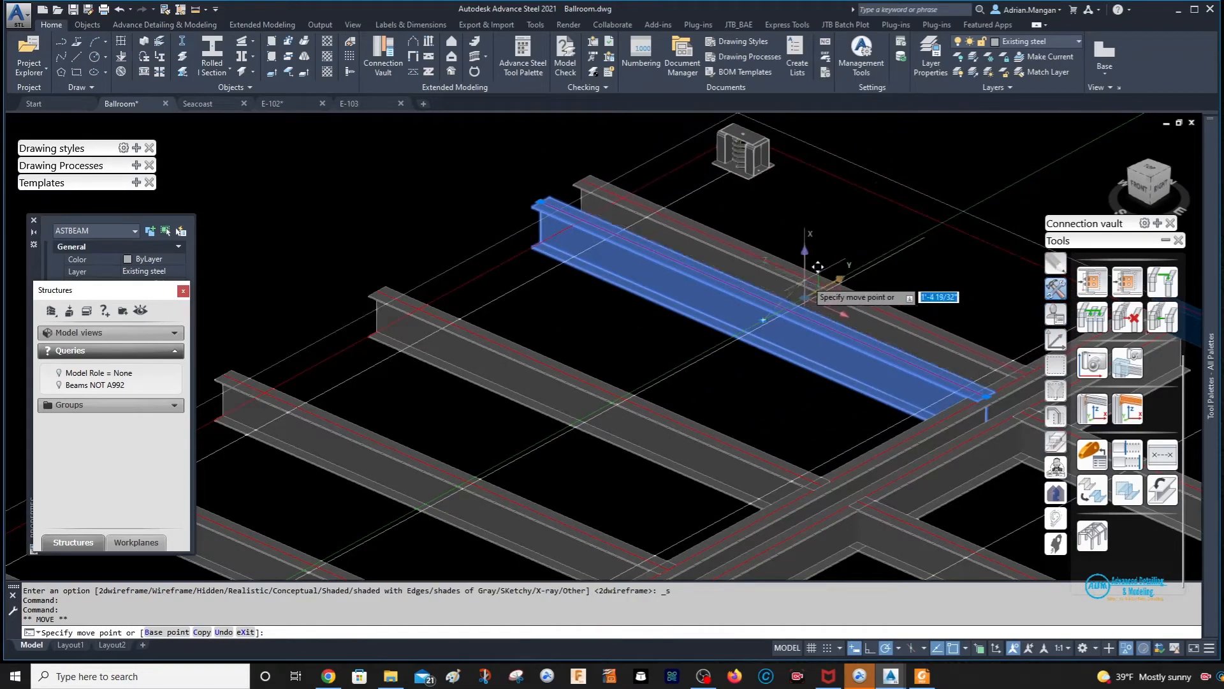
scroll(912, 244, "down", 3)
middle_click_drag(912, 243, 687, 297)
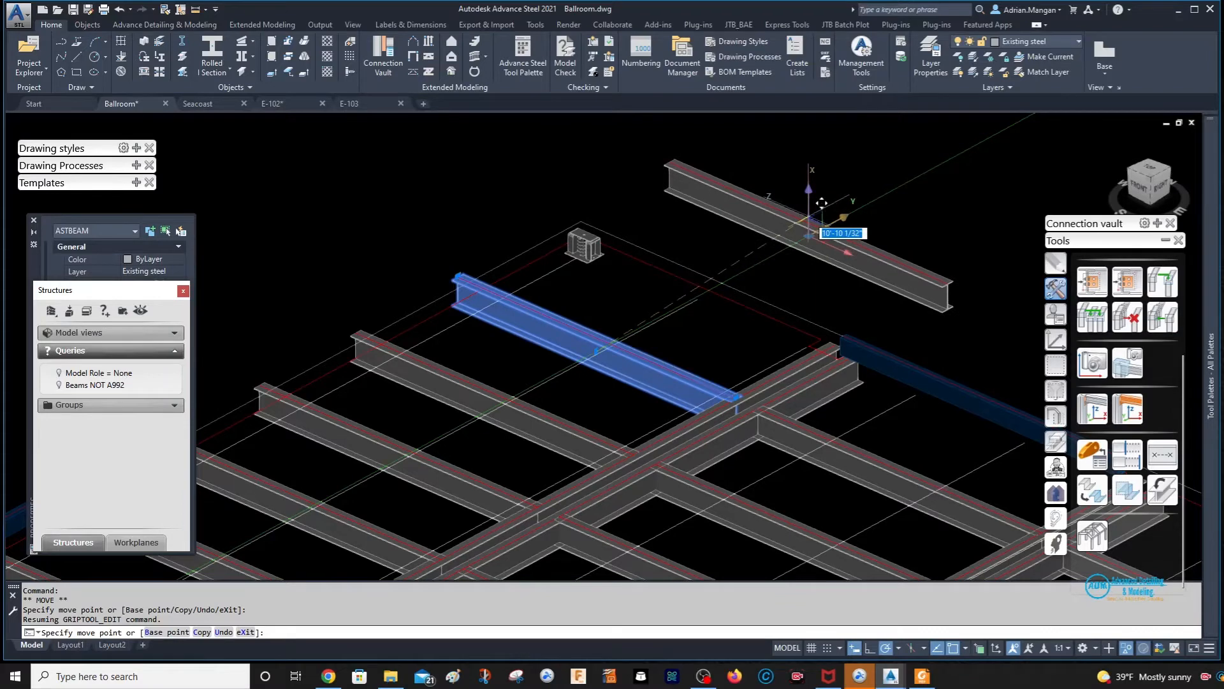
type("20'")
key("Return")
middle_click_drag(989, 216, 841, 307)
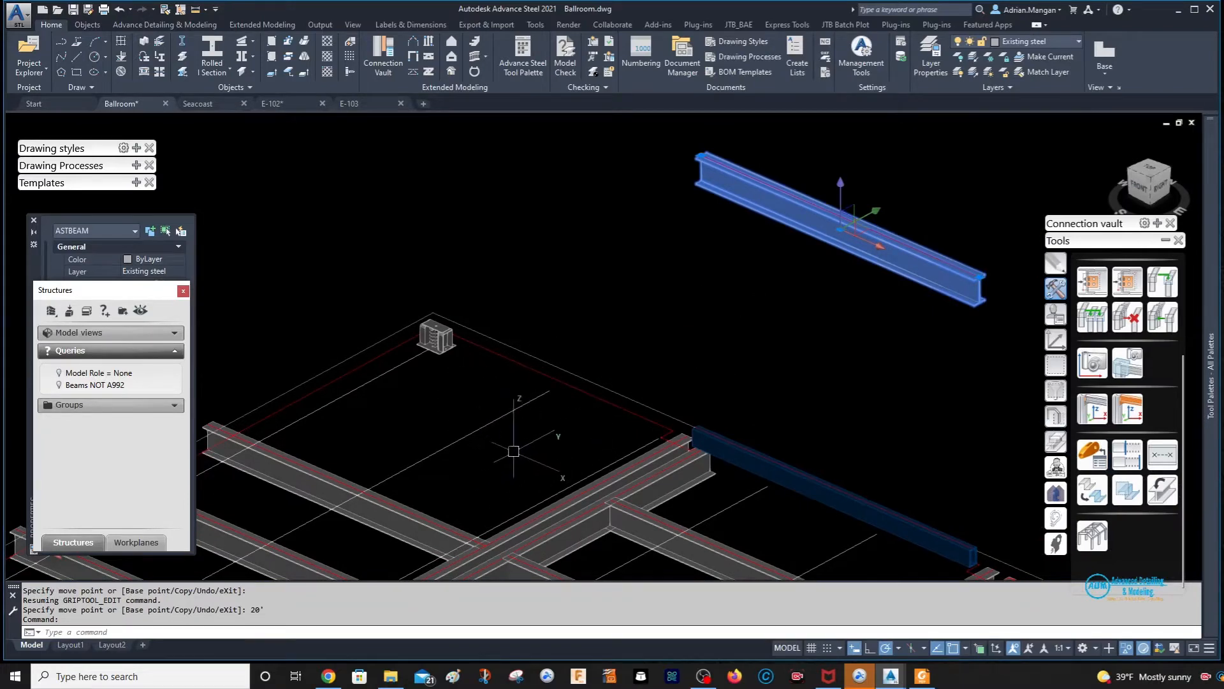
key("Escape")
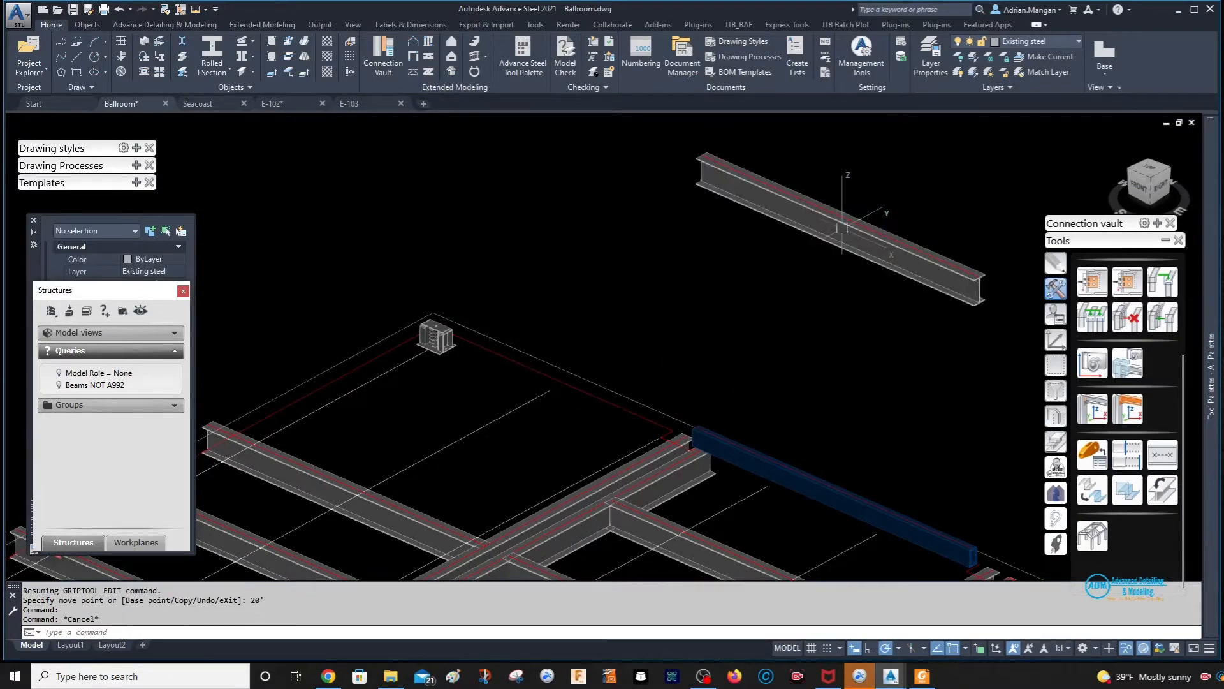
Try constraining the moved beam's gizmo to the X axis.
left_click(842, 236)
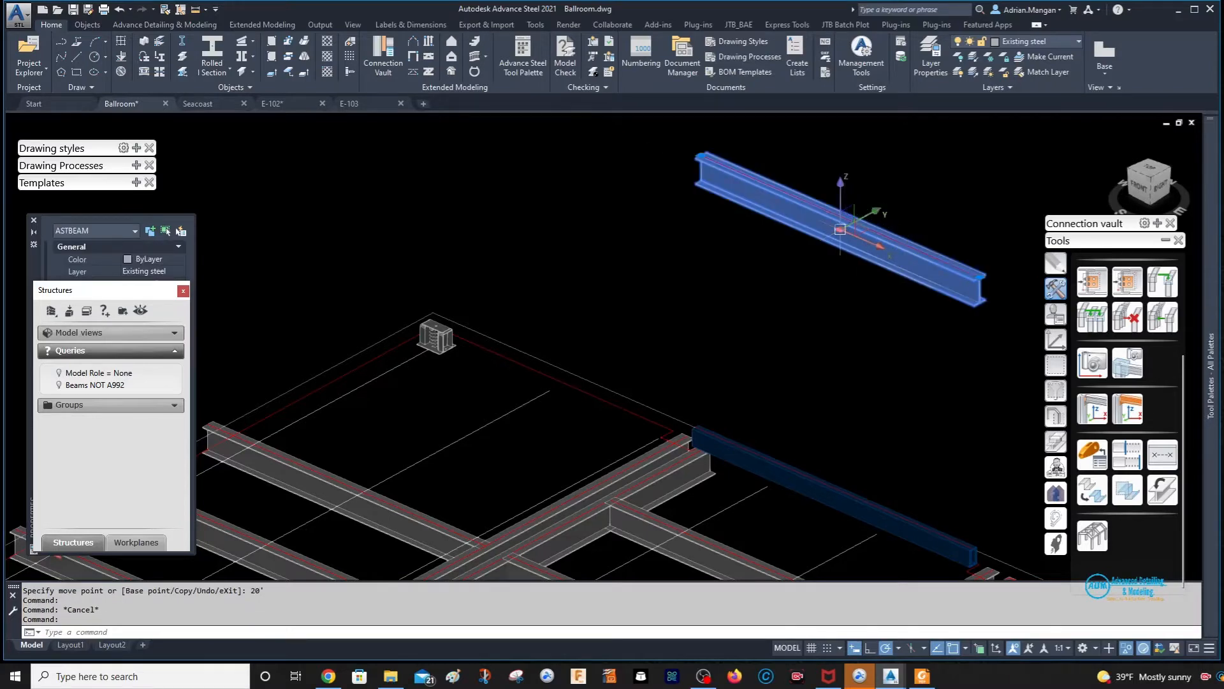
right_click(840, 230)
mouse_move(885, 292)
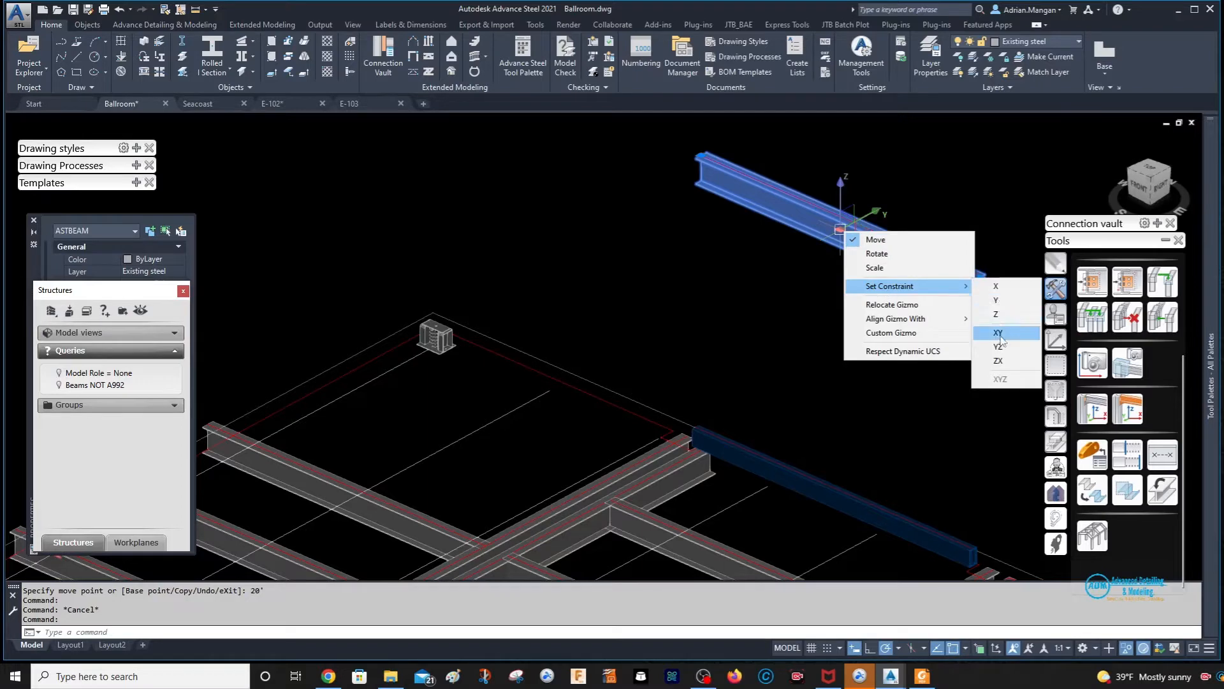
left_click(1018, 290)
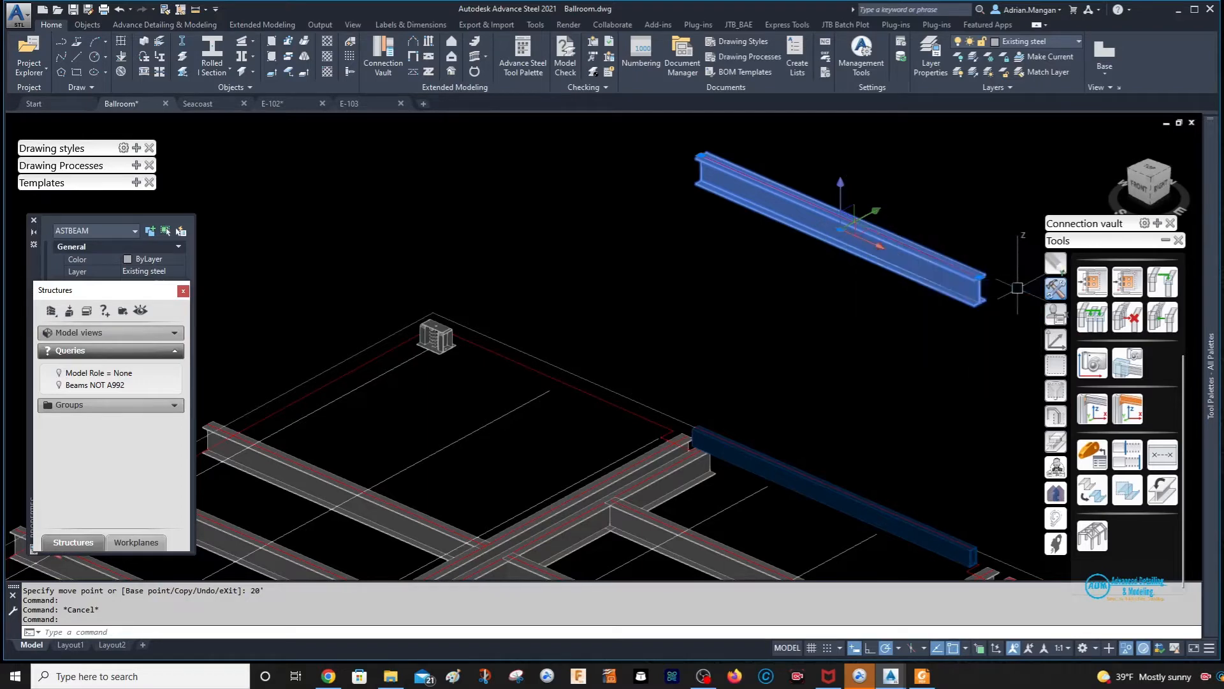
Try to relocate the gizmo on the moved beam.
right_click(840, 230)
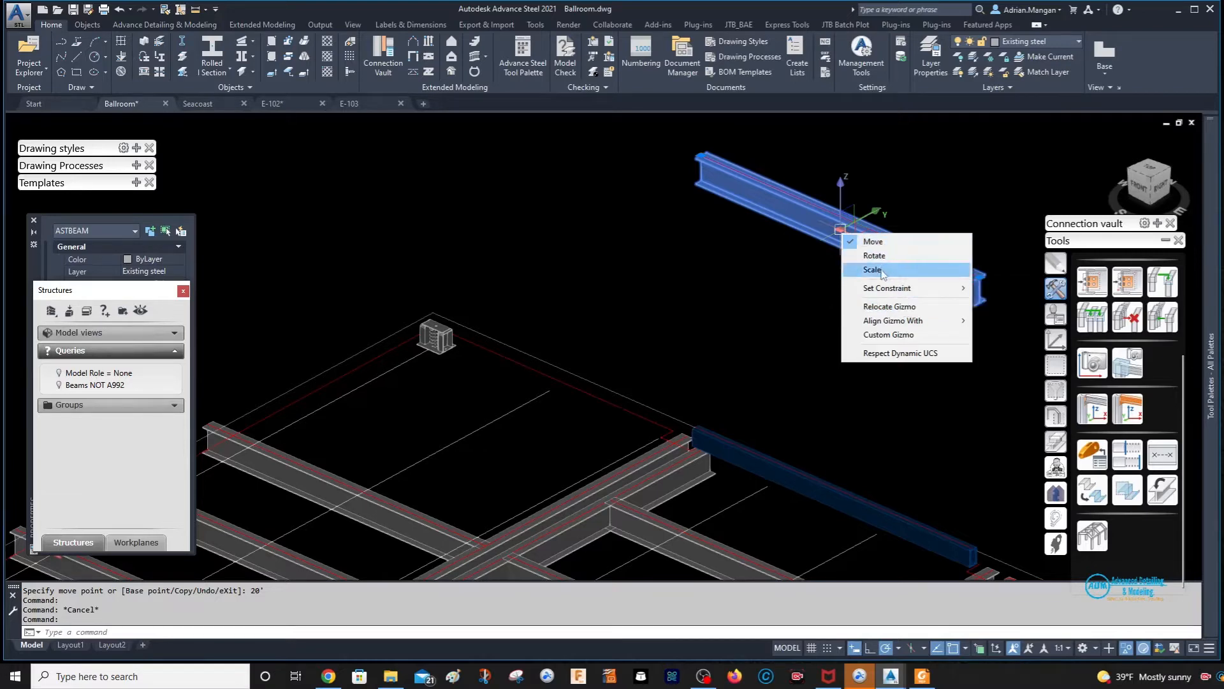
left_click(886, 307)
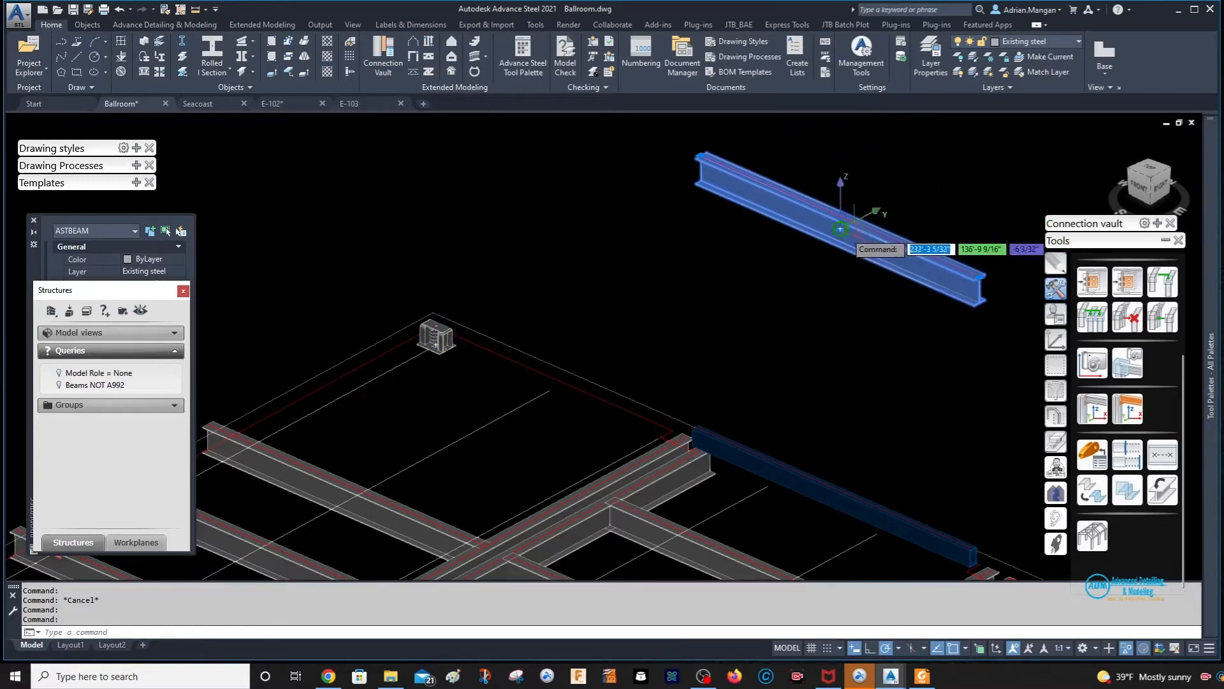
key("Escape")
Examine the gizmo's alignment and custom options for the moved beam, and clear the selection.
right_click(840, 229)
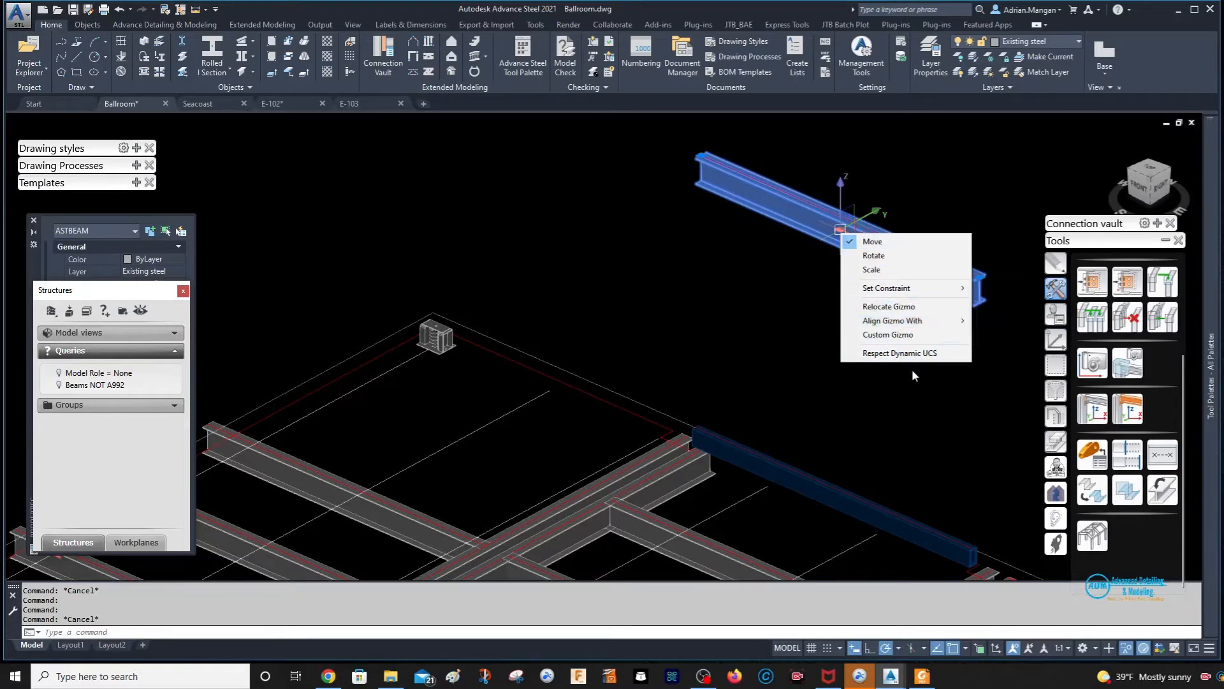
mouse_move(940, 323)
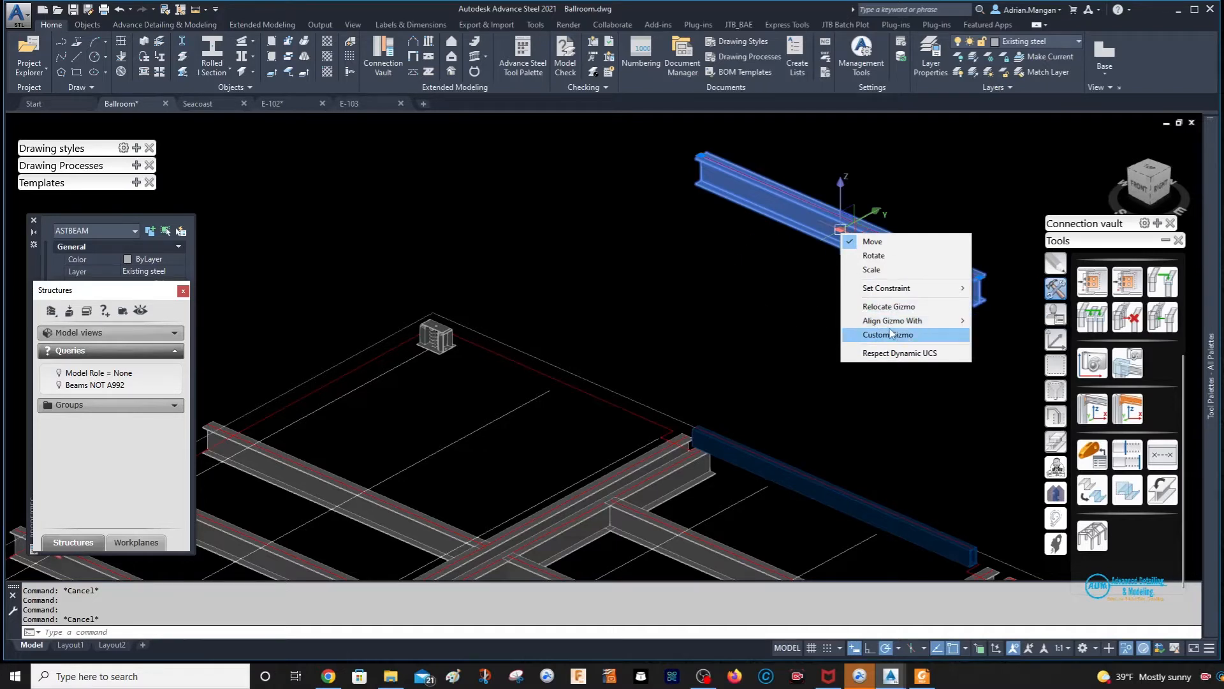
mouse_move(900, 324)
key("Escape")
key("Escape")
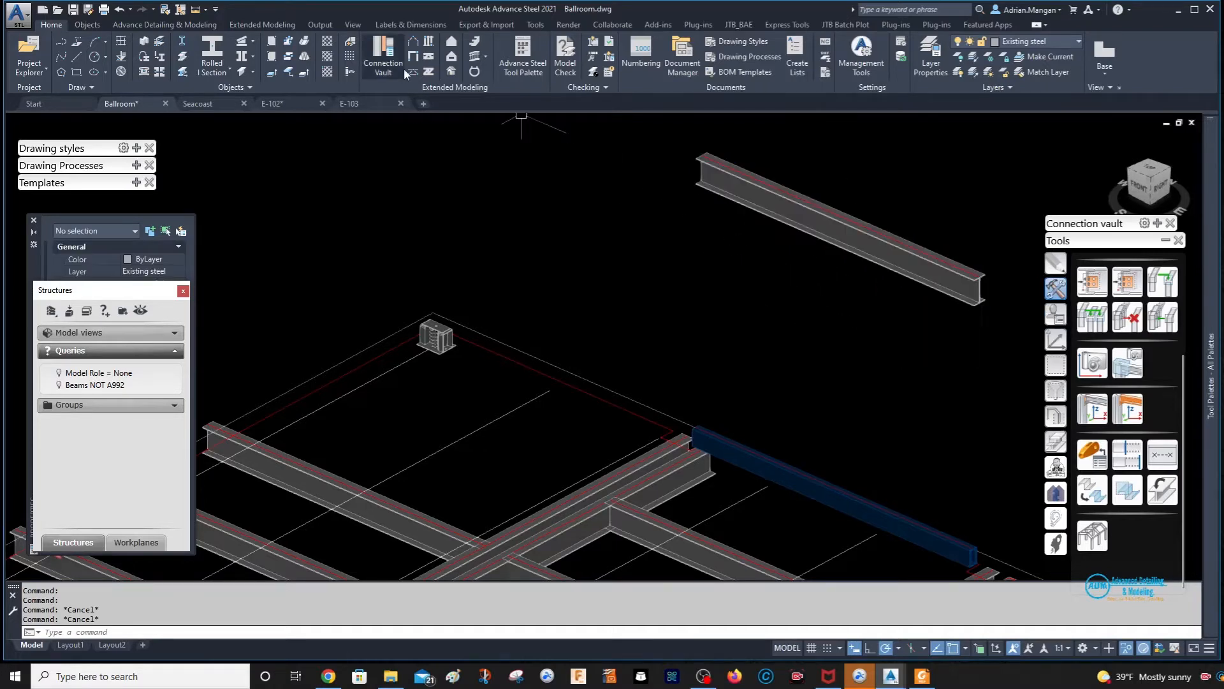
Model a rolled I section beam at a skewed angle between the framing and the moved beam, and accept its default properties.
left_click(216, 52)
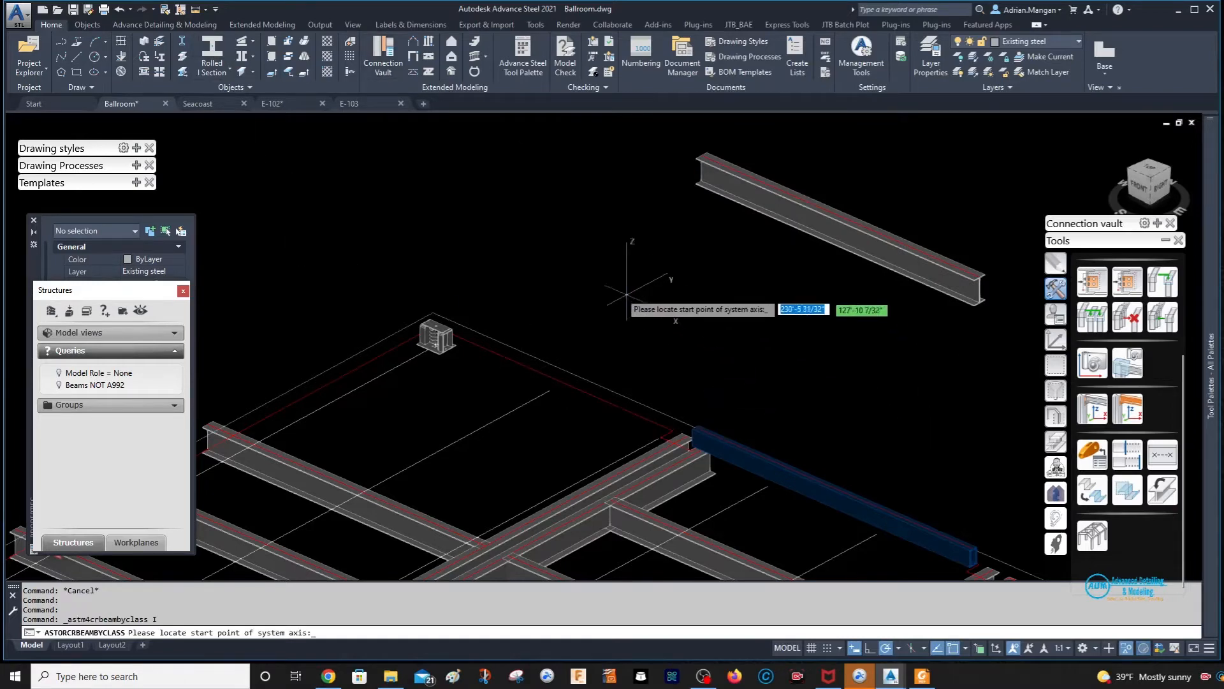
left_click(606, 291)
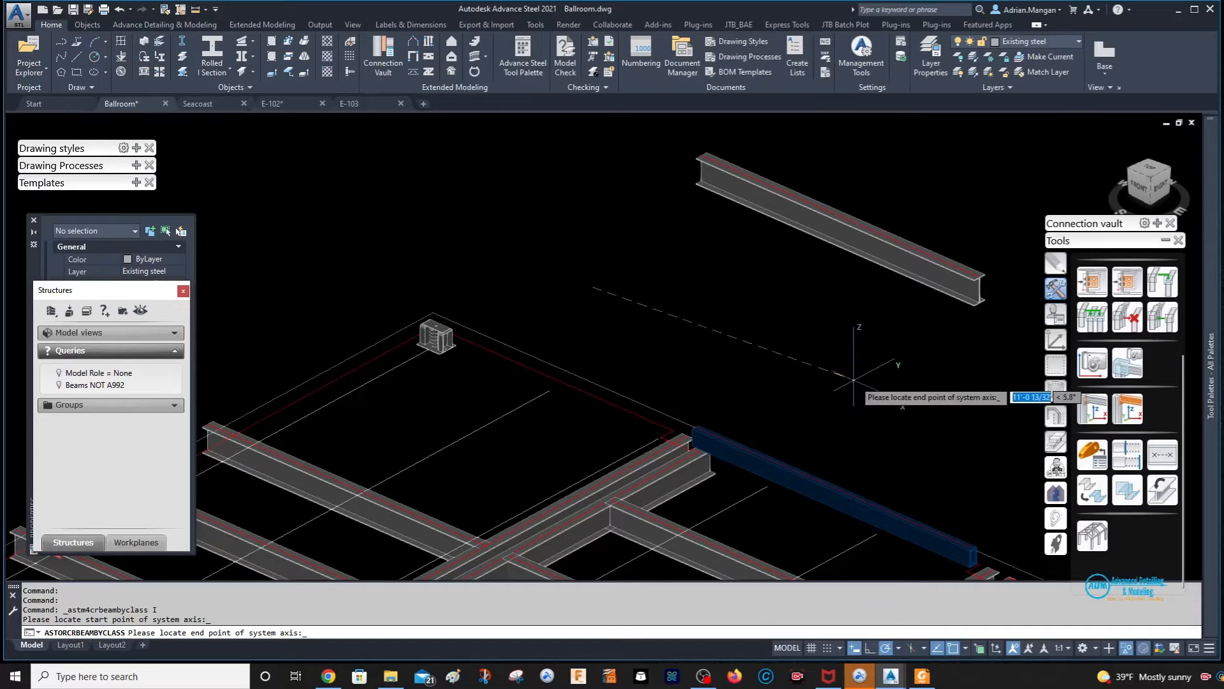
left_click(914, 319)
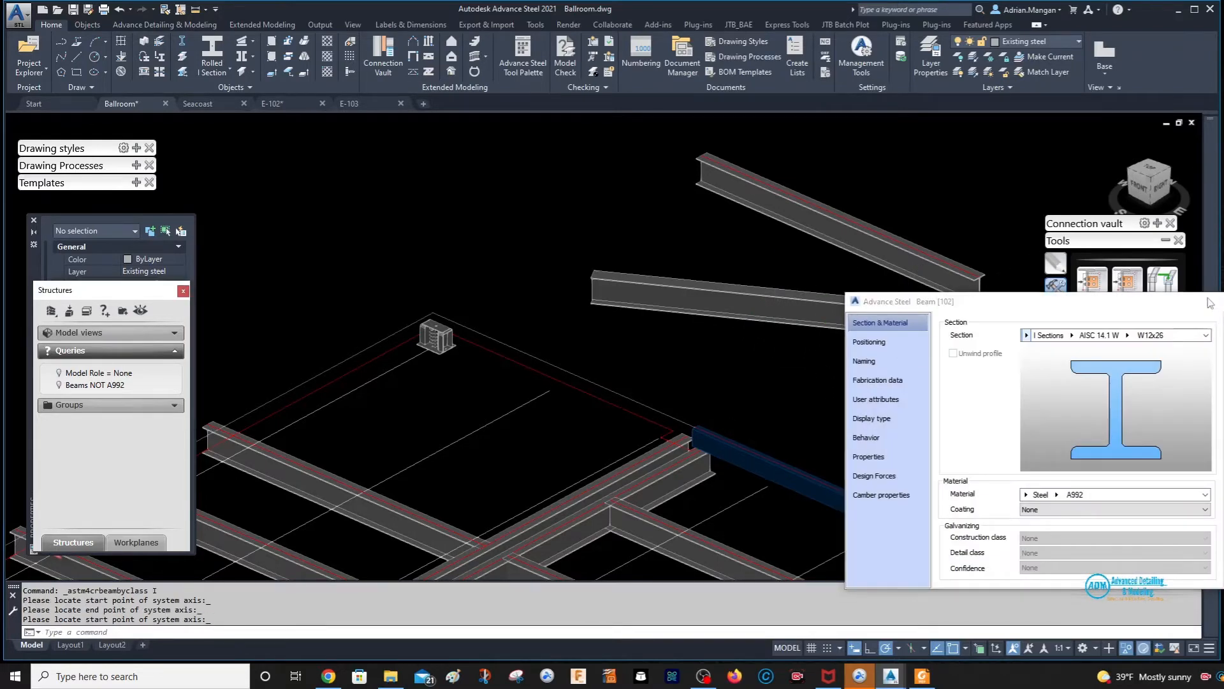
left_click(1214, 301)
Align the skewed beam's move gizmo with the object instead of the world coordinate system.
left_click(739, 290)
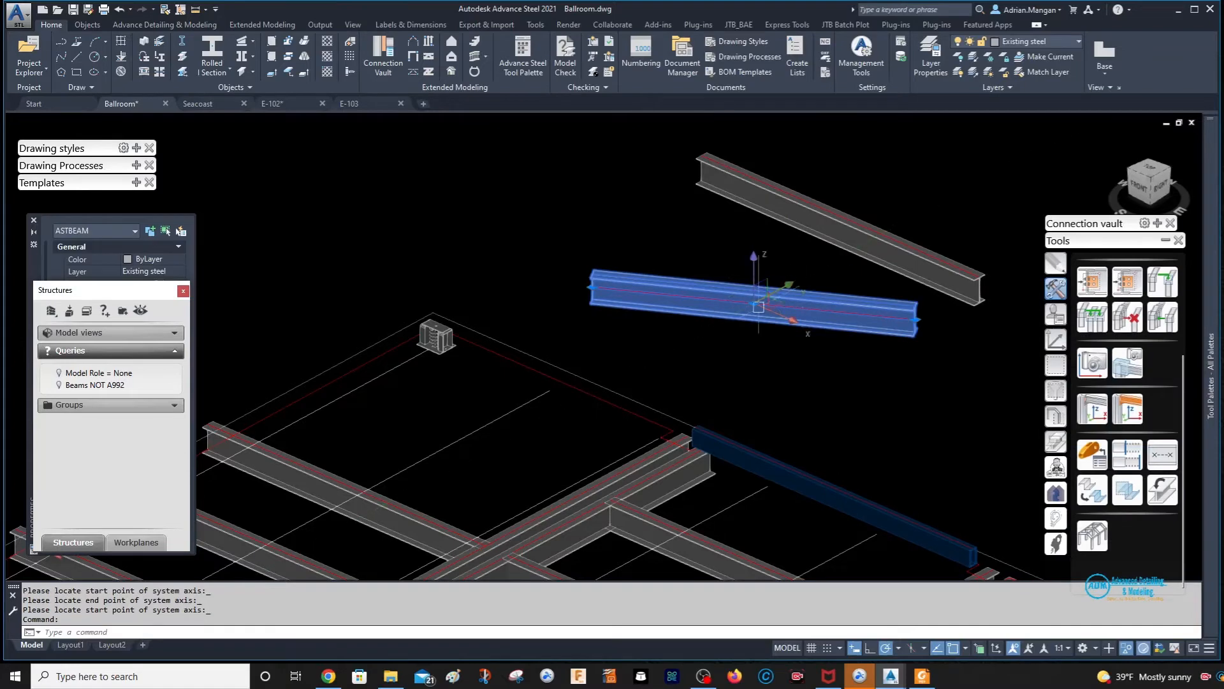
scroll(916, 242, "down", 5)
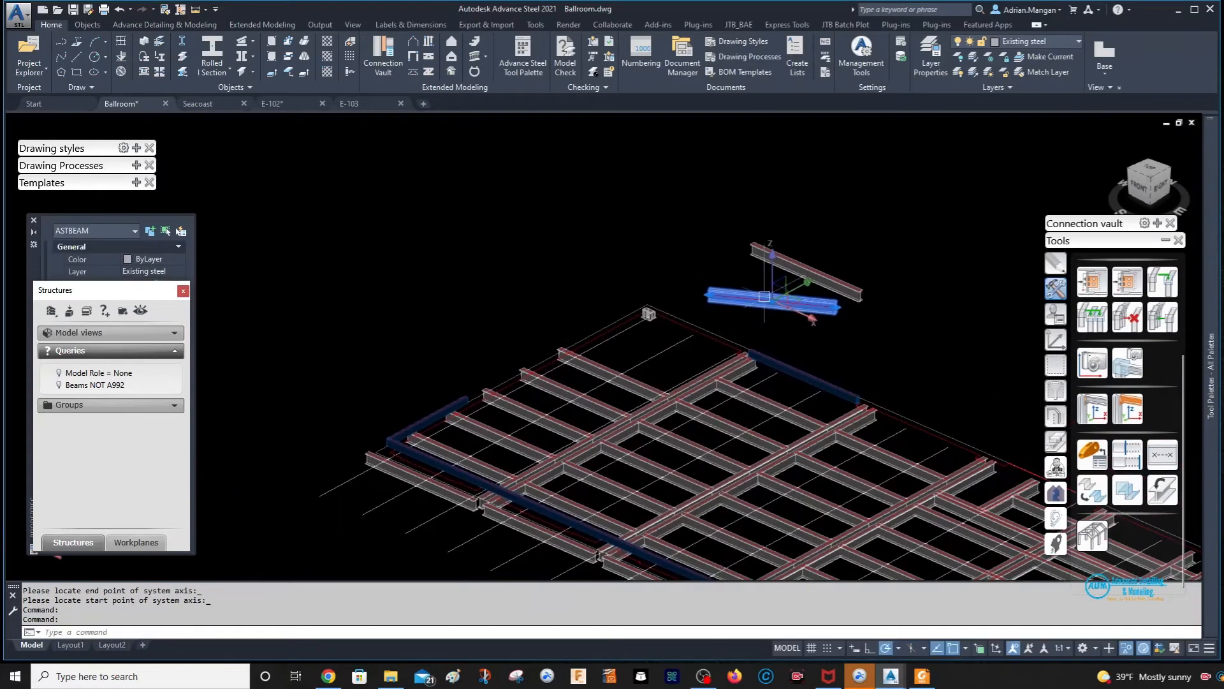
scroll(806, 281, "up", 5)
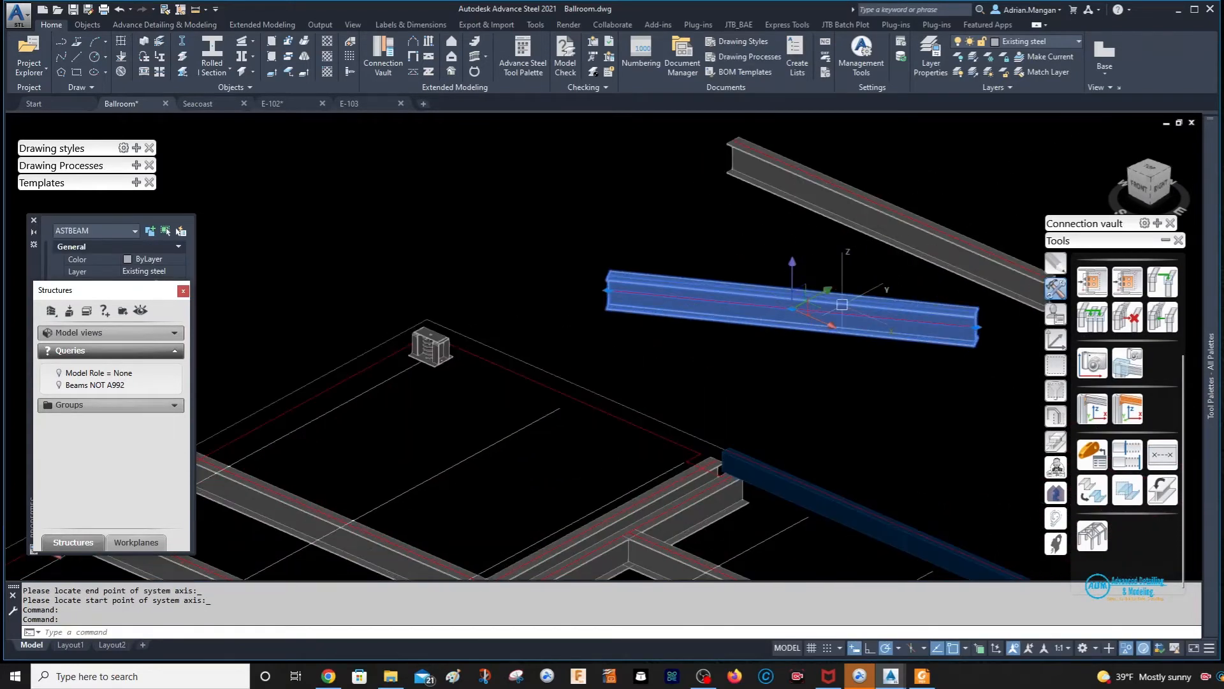
scroll(805, 281, "down", 5)
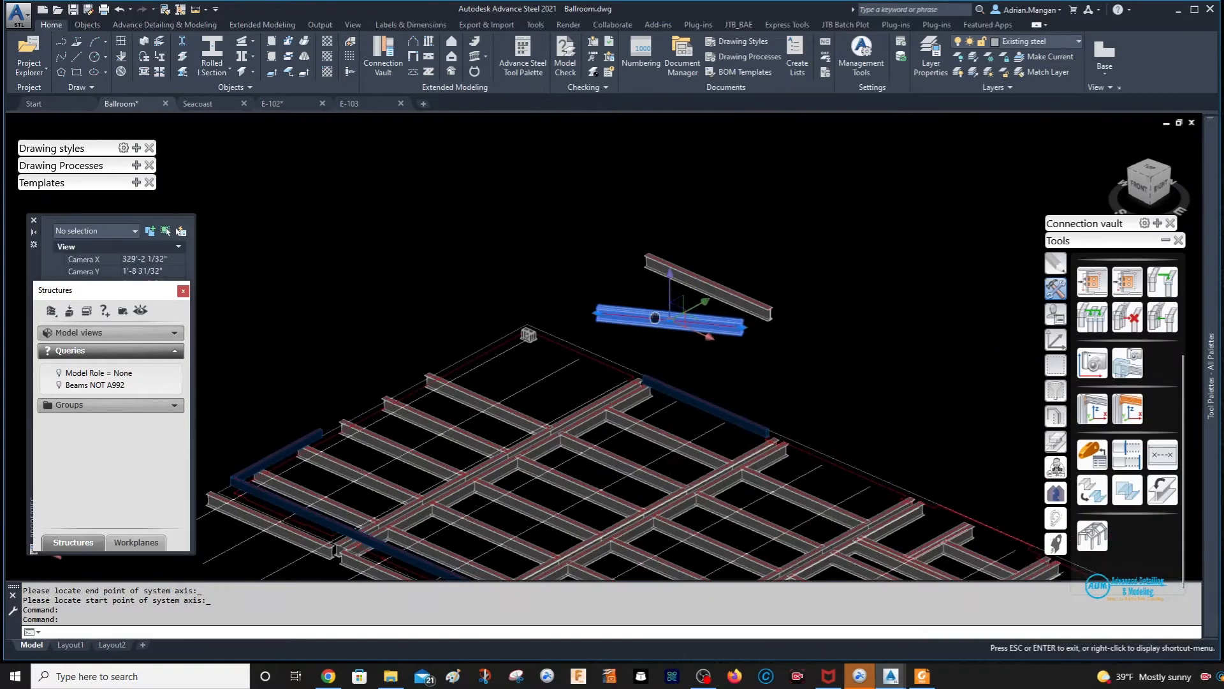
scroll(657, 364, "up", 4)
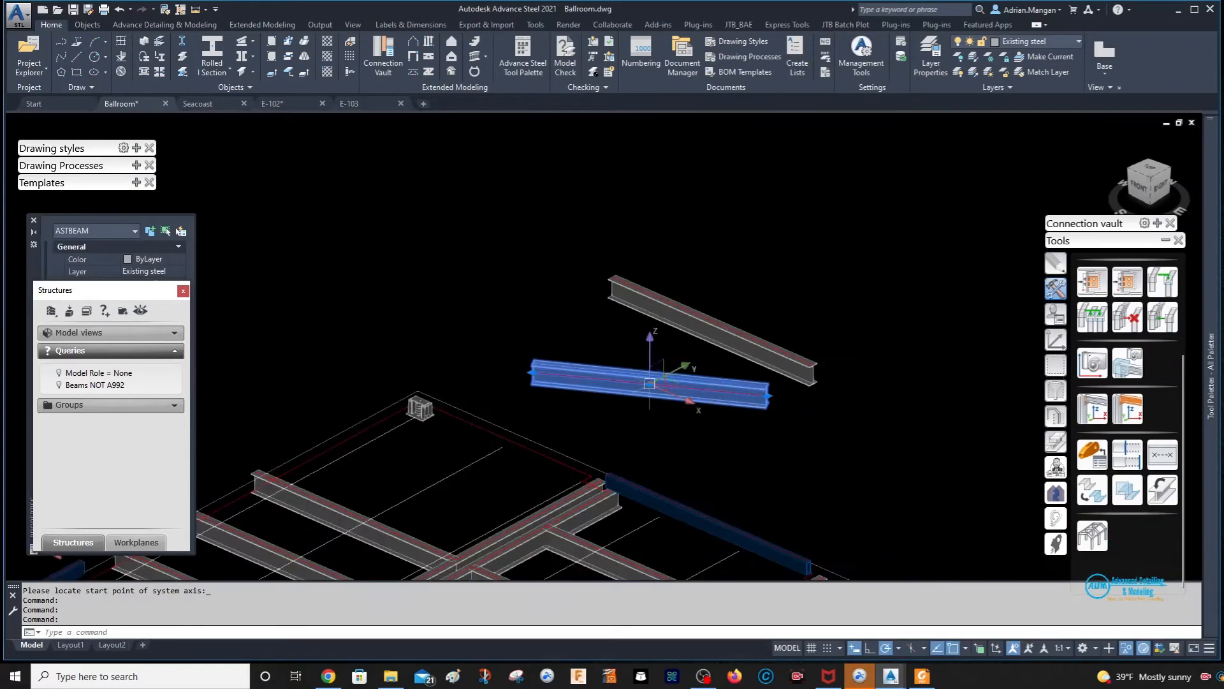
right_click(649, 384)
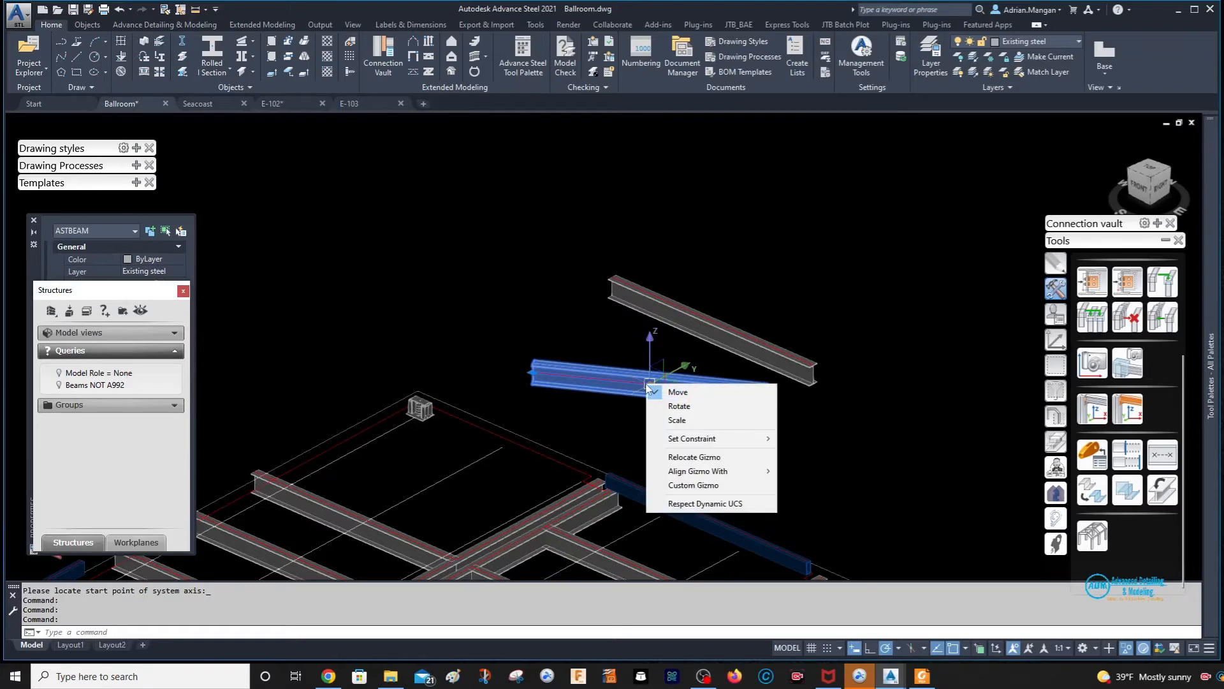
mouse_move(697, 473)
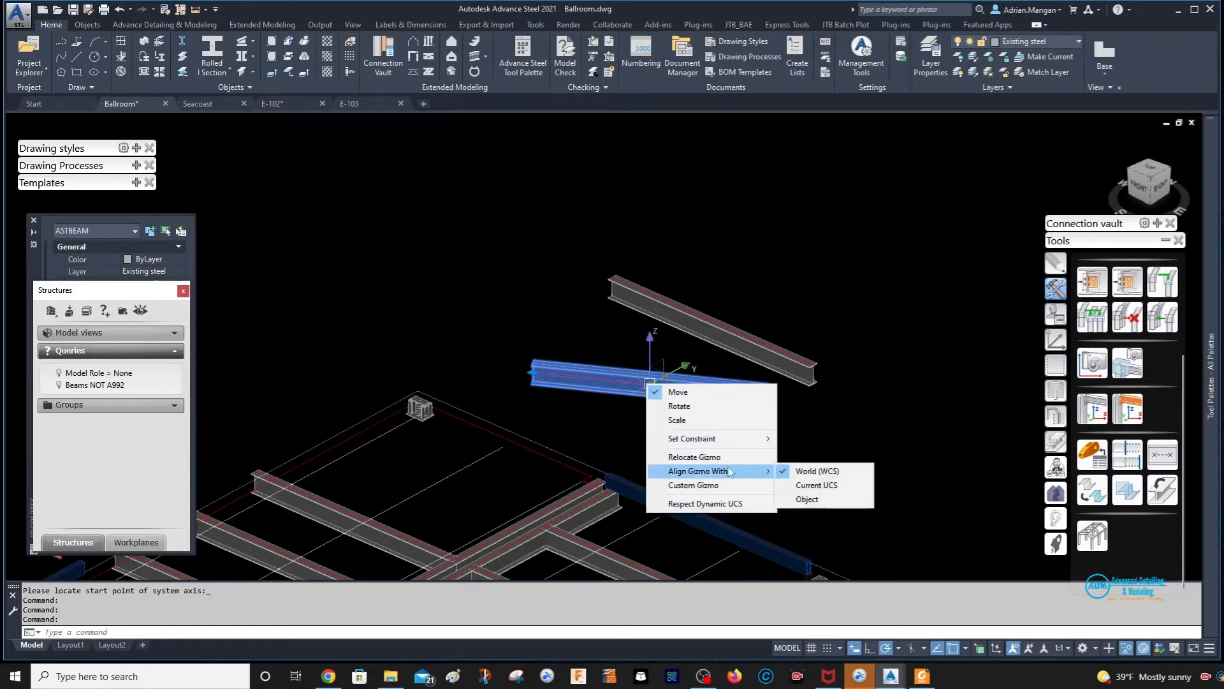
left_click(823, 498)
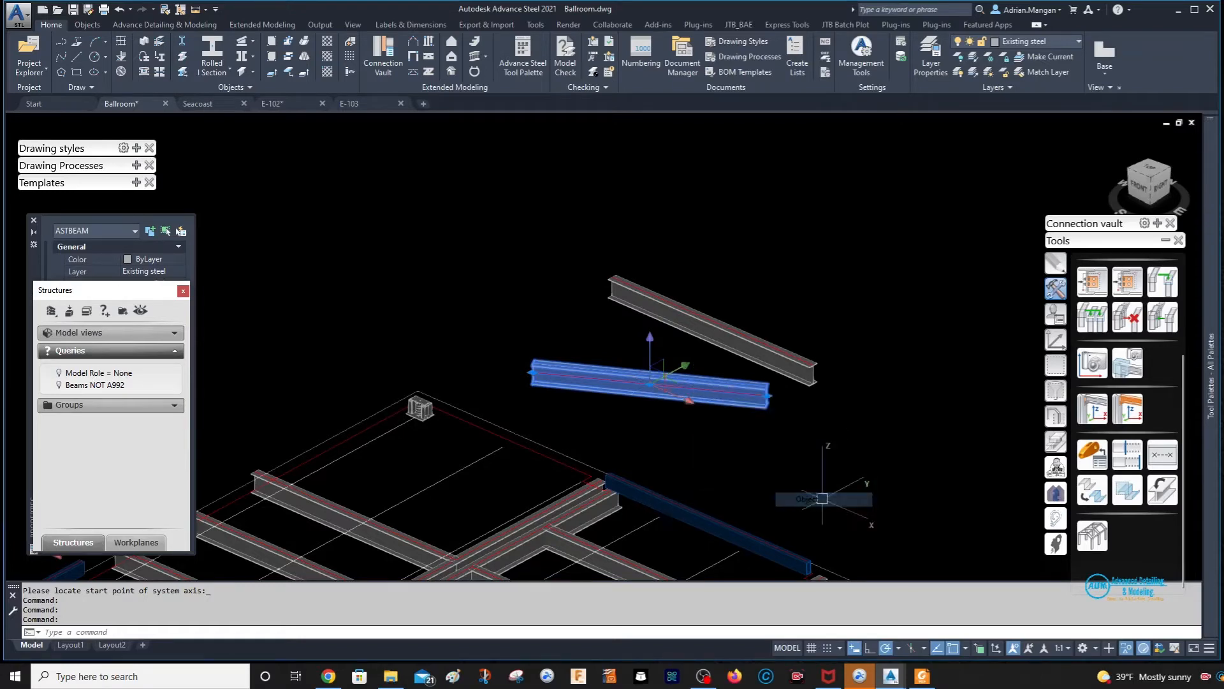
Reselect the skewed beam and align its move gizmo with the object again.
middle_click_drag(686, 434, 601, 408)
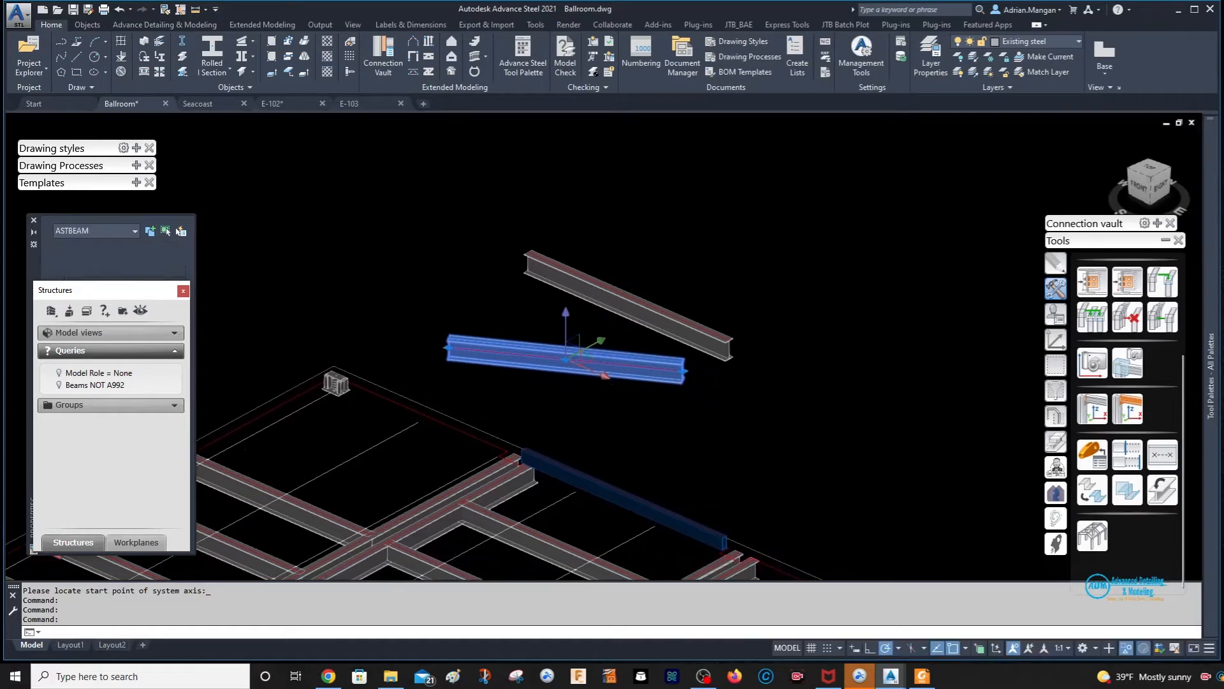
key("Escape")
left_click(580, 355)
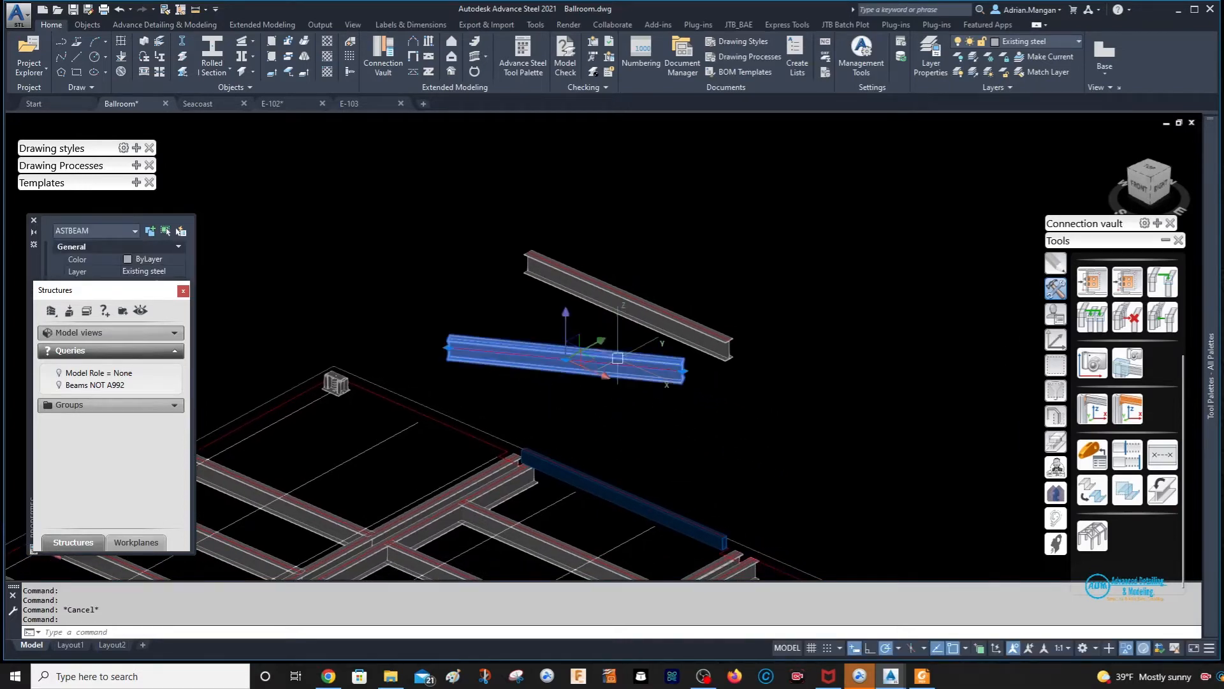
scroll(579, 353, "up", 5)
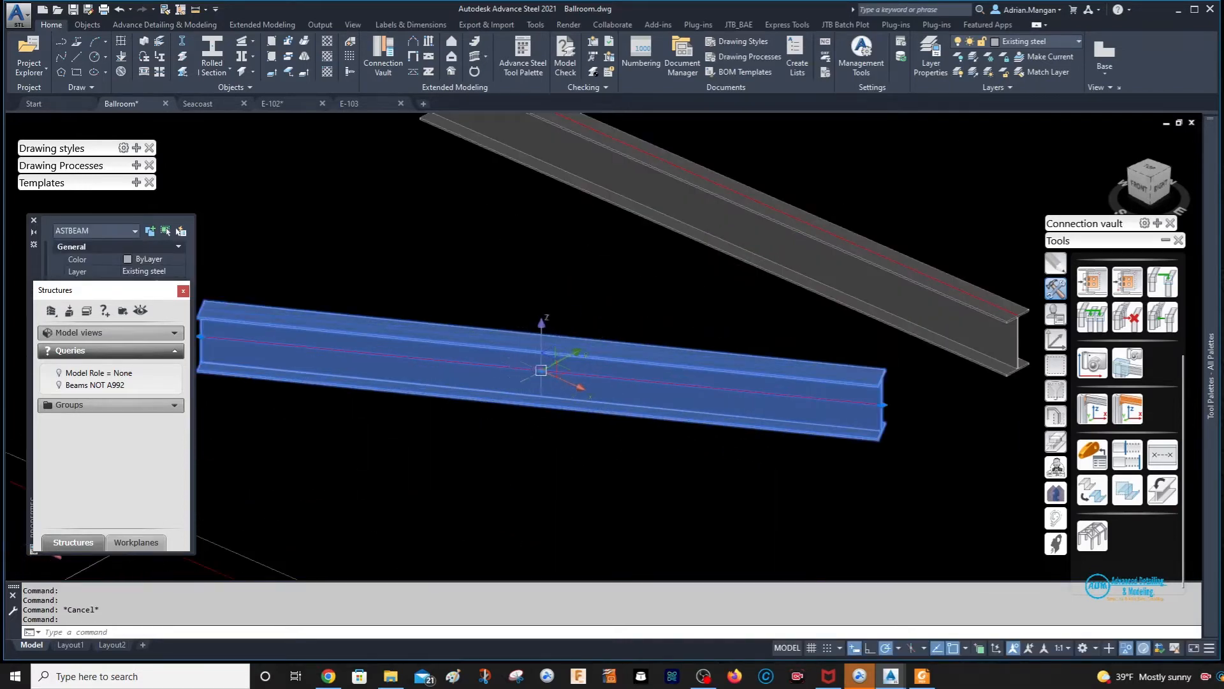
right_click(541, 369)
mouse_move(599, 462)
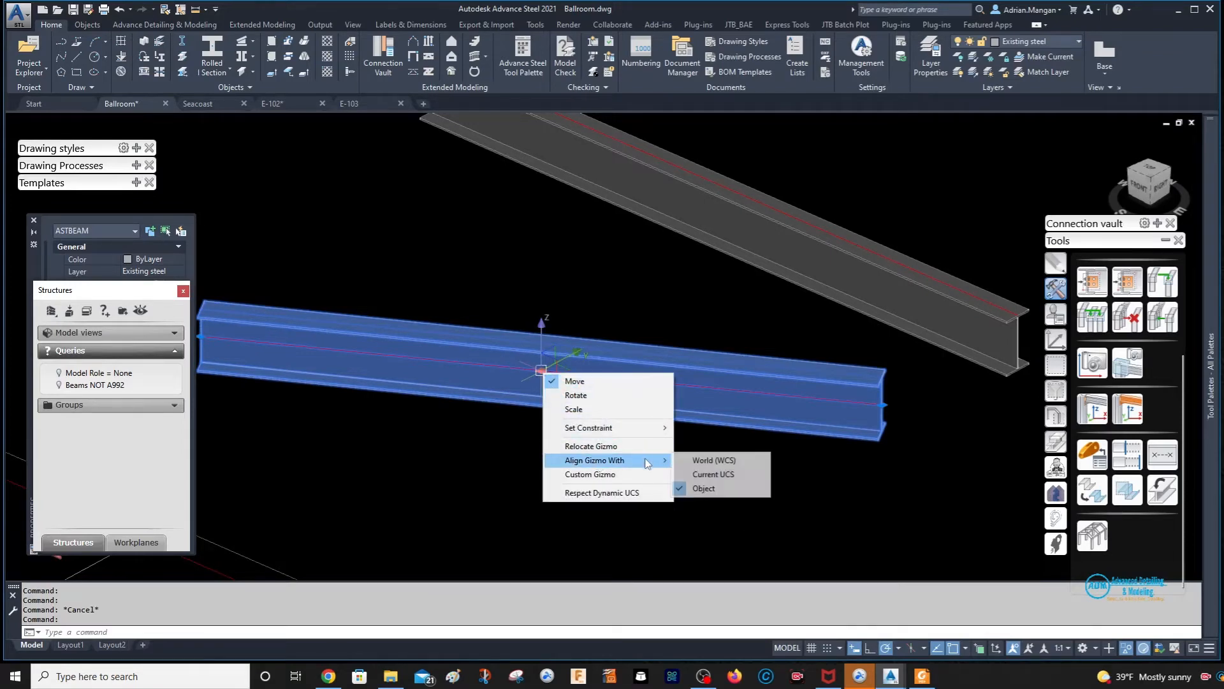
left_click(684, 489)
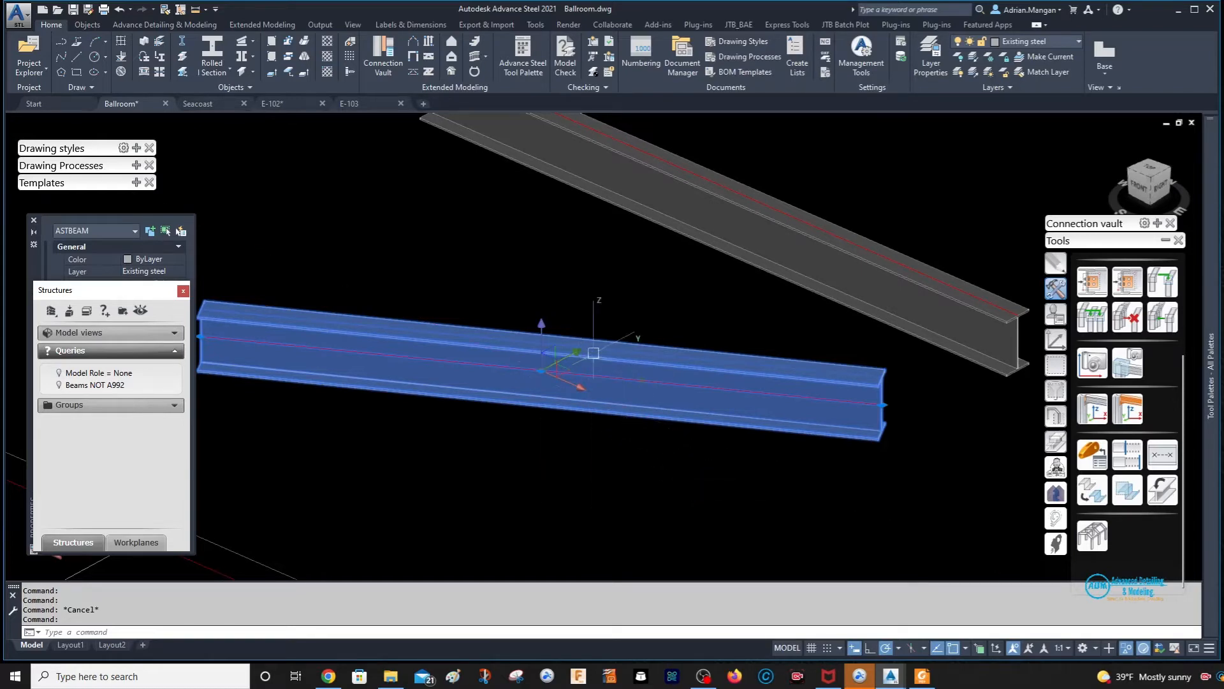
Try to move the reselected skewed beam along the gizmo's Y axis.
key("Escape")
left_click(668, 361)
left_click(541, 370)
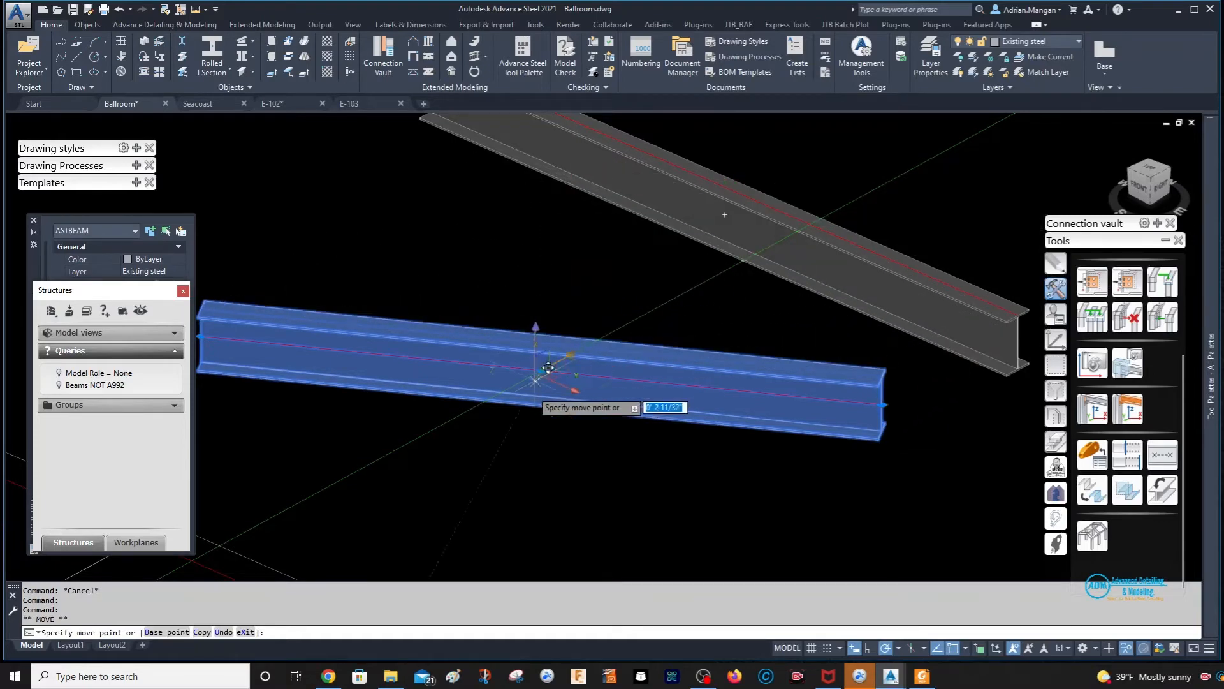
key("Escape")
scroll(566, 345, "down", 4)
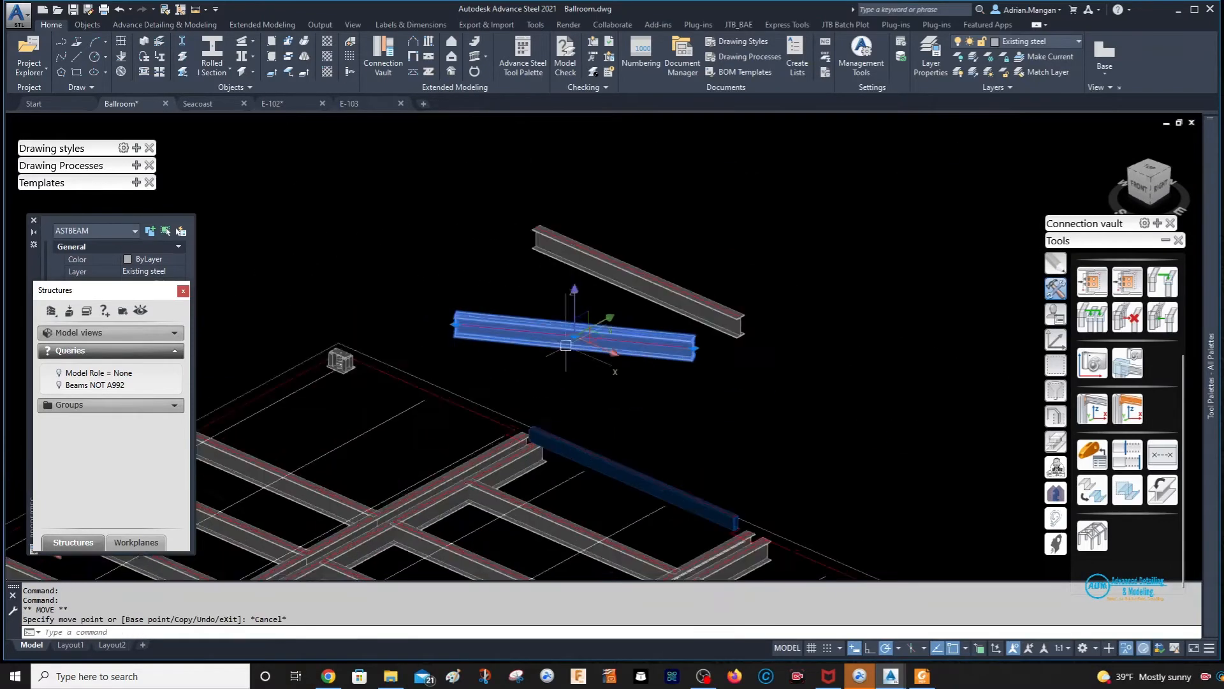
Relocate the move gizmo to the end of the skewed beam's top flange.
scroll(566, 345, "up", 3)
right_click(582, 328)
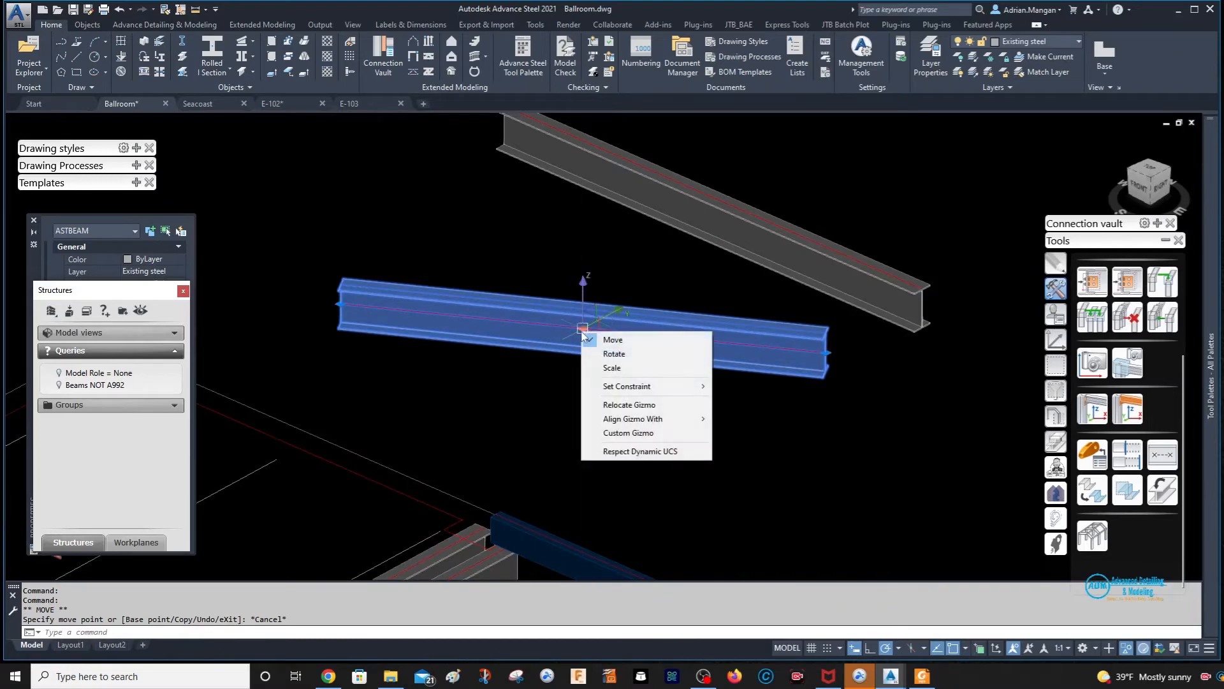
left_click(628, 405)
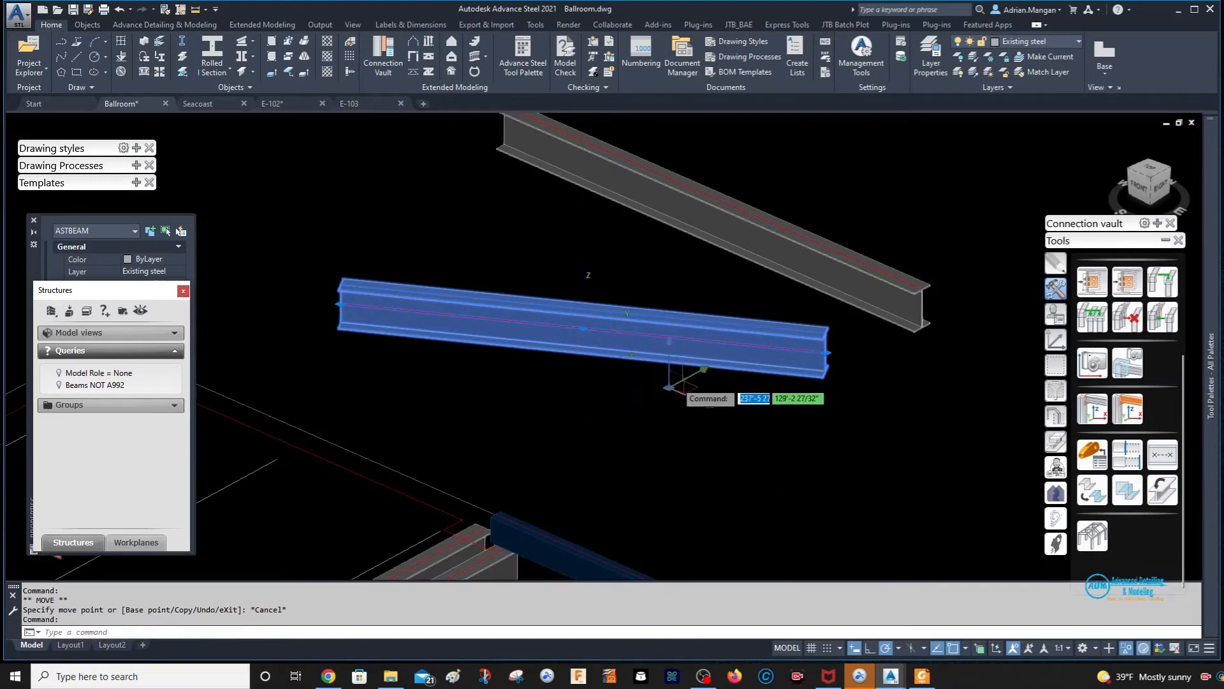
scroll(369, 260, "up", 5)
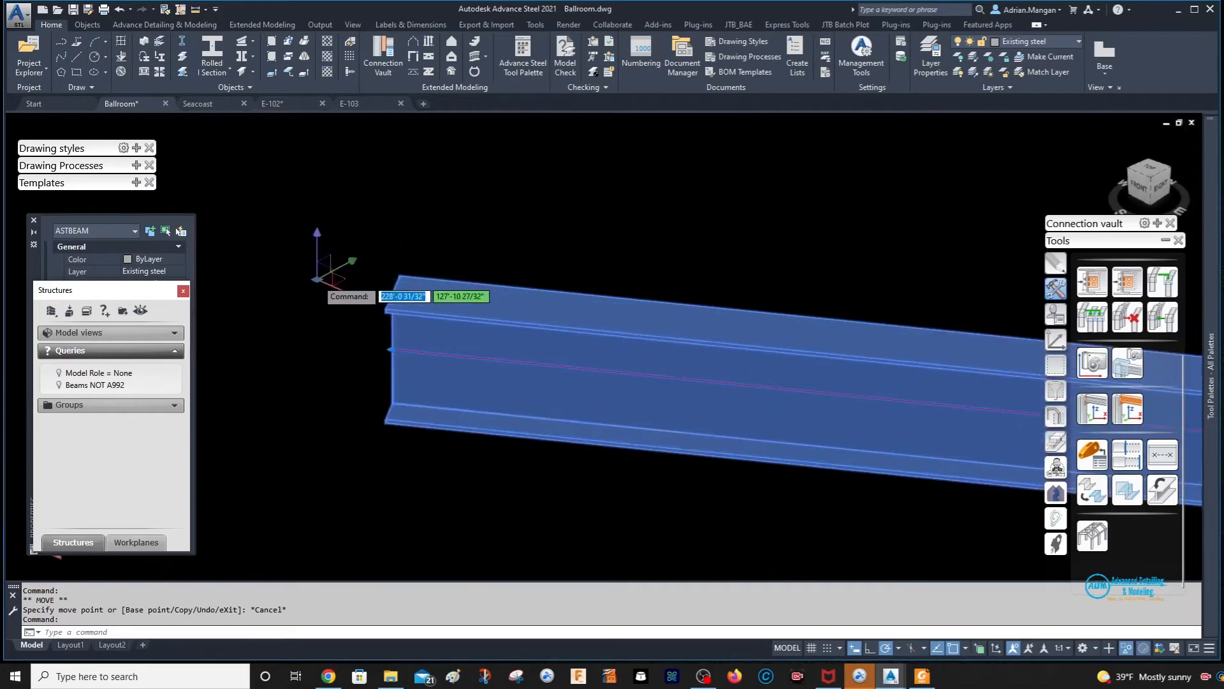
left_click(428, 288)
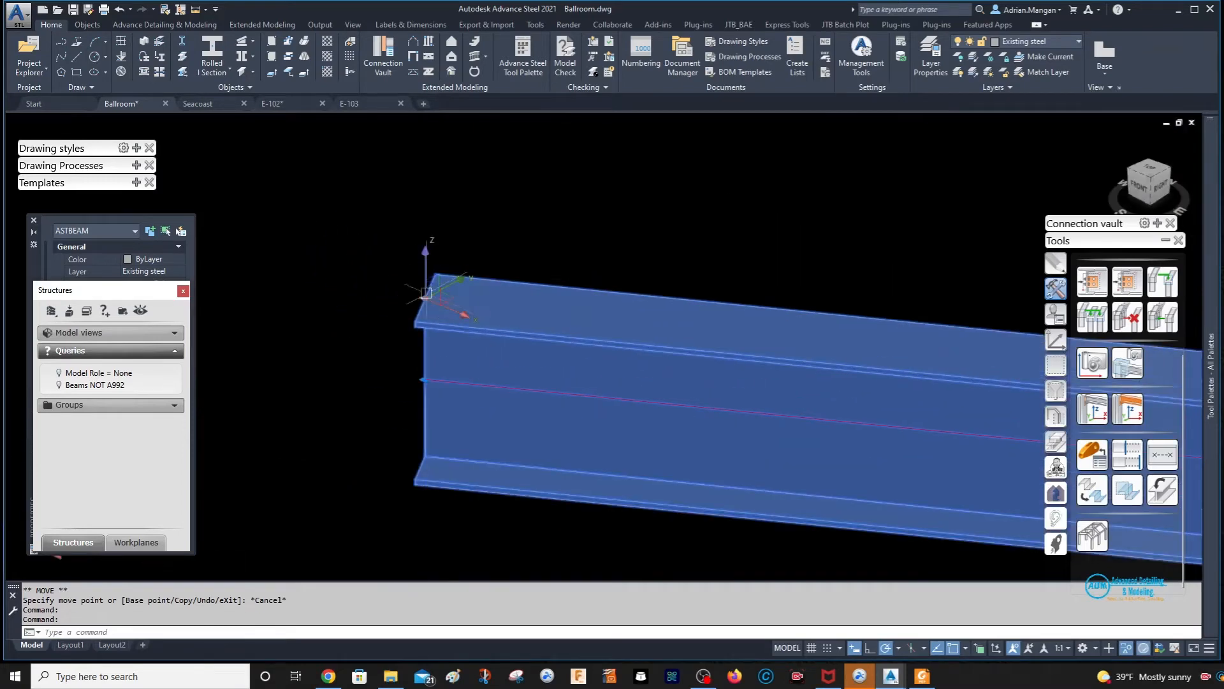
Align the relocated gizmo with the current UCS and clear the beam selection.
right_click(424, 297)
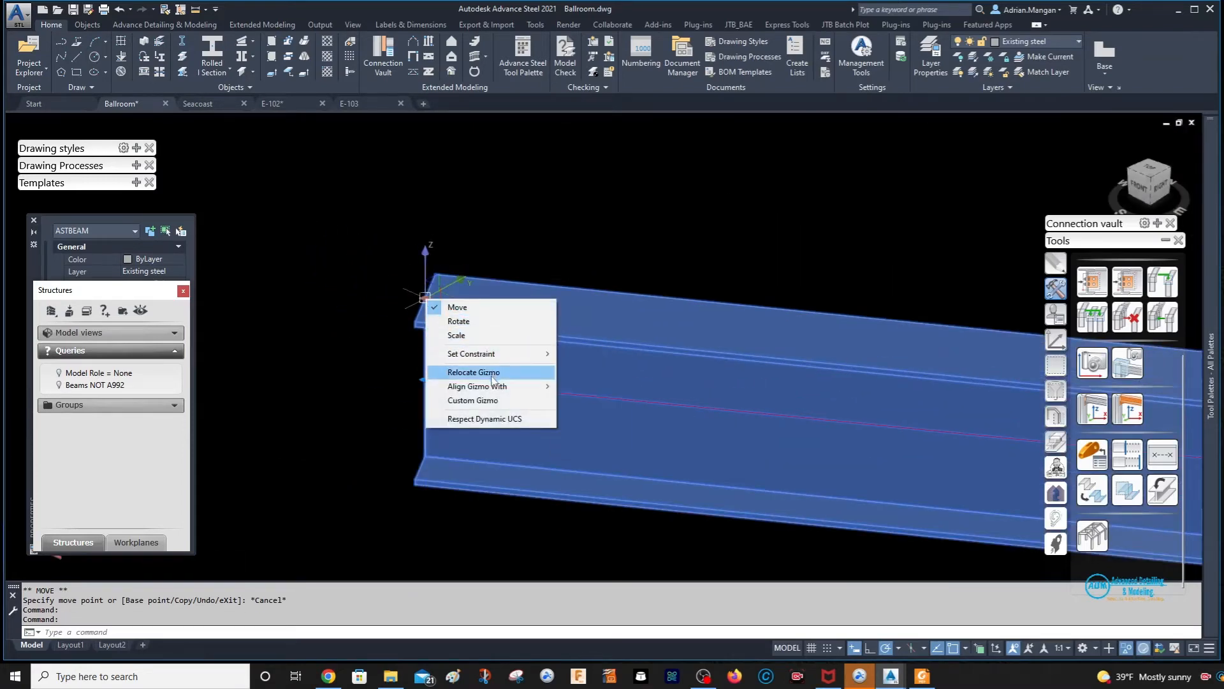
mouse_move(495, 389)
left_click(596, 401)
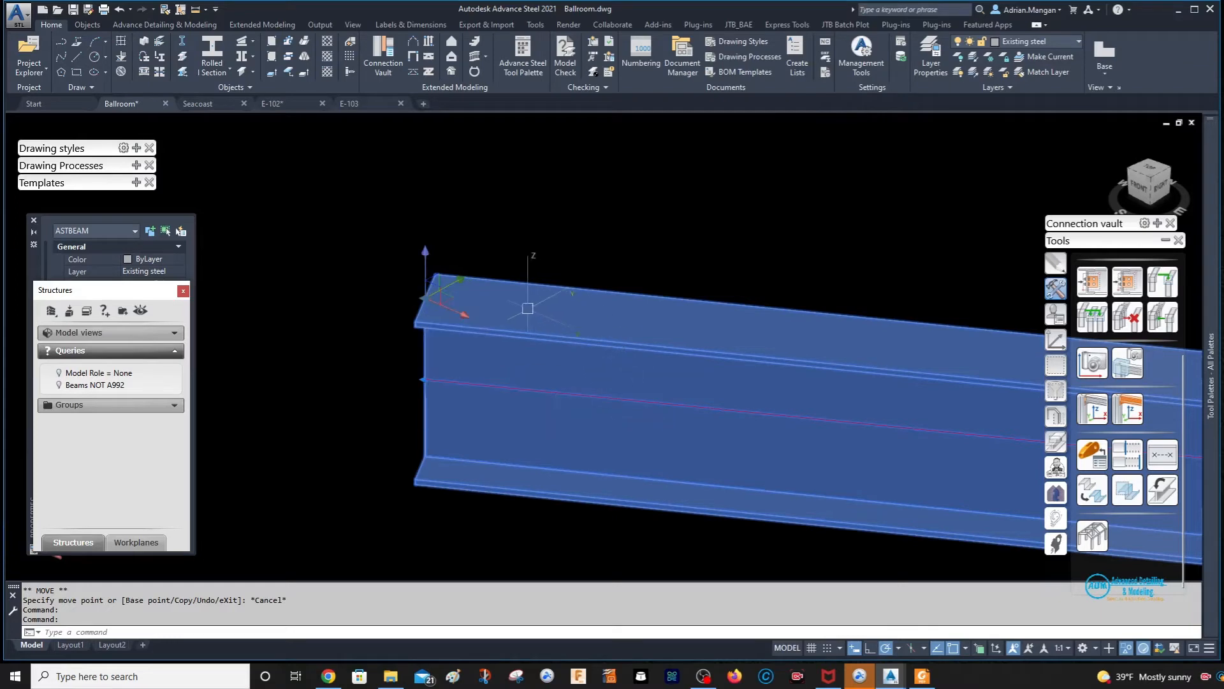
key("Escape")
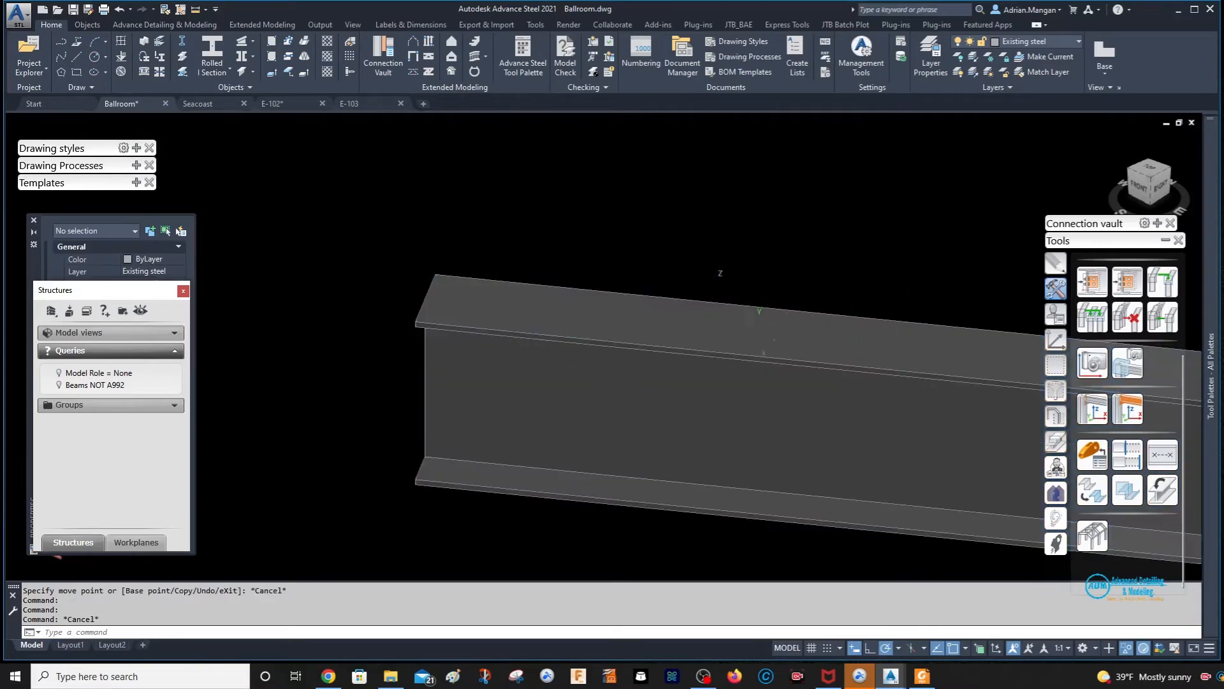
Examine the gizmo's position and axis directions on the skewed beam, and clear the selection.
left_click(716, 318)
scroll(716, 315, "down", 6)
middle_click_drag(630, 298, 323, 261)
scroll(498, 299, "up", 6)
key("Escape")
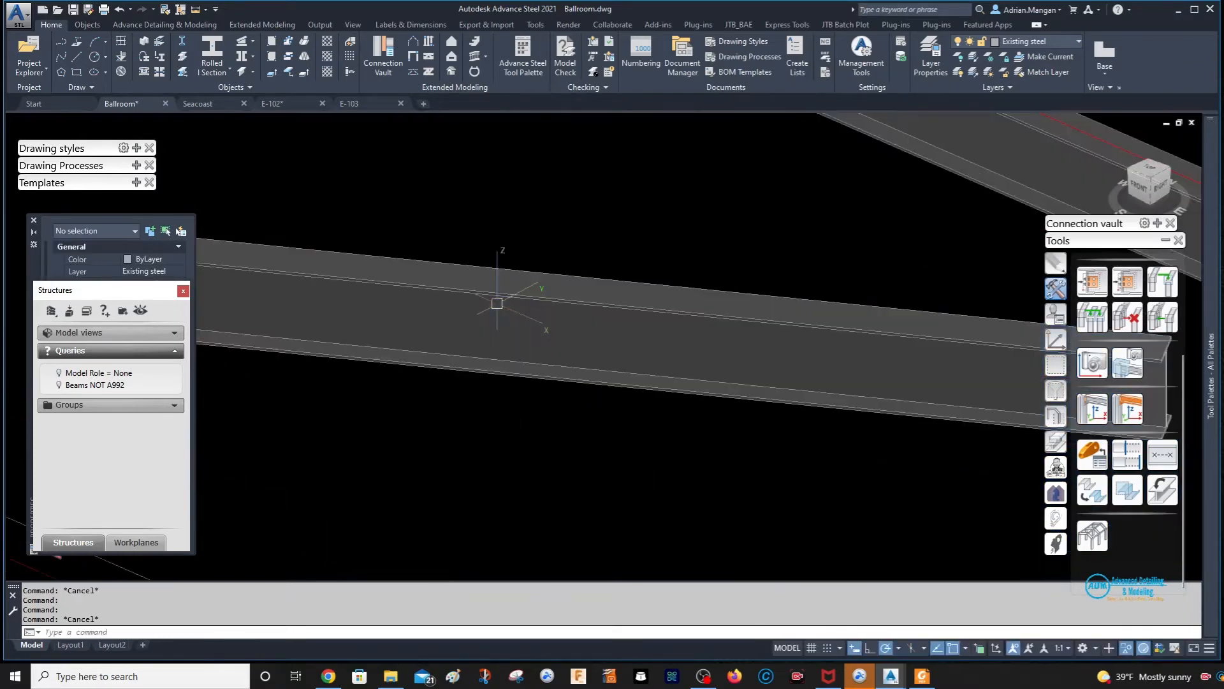
scroll(586, 311, "down", 4)
scroll(634, 297, "up", 3)
left_click(634, 298)
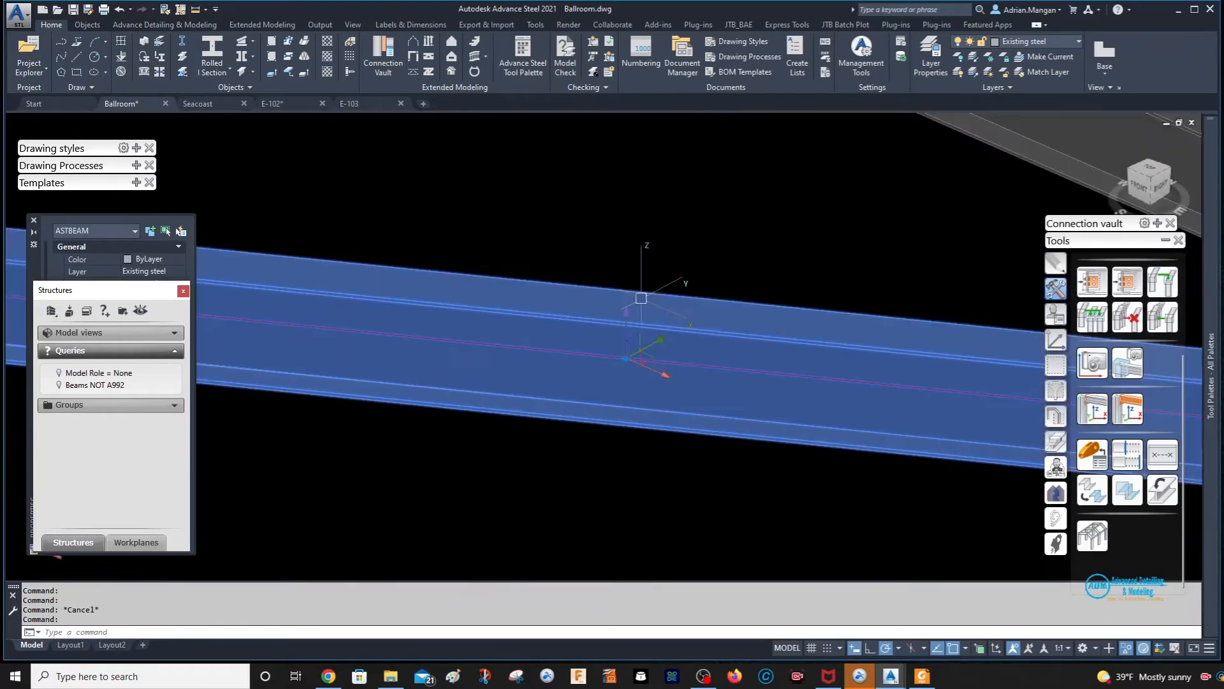
scroll(634, 297, "down", 5)
scroll(646, 311, "up", 4)
key("Escape")
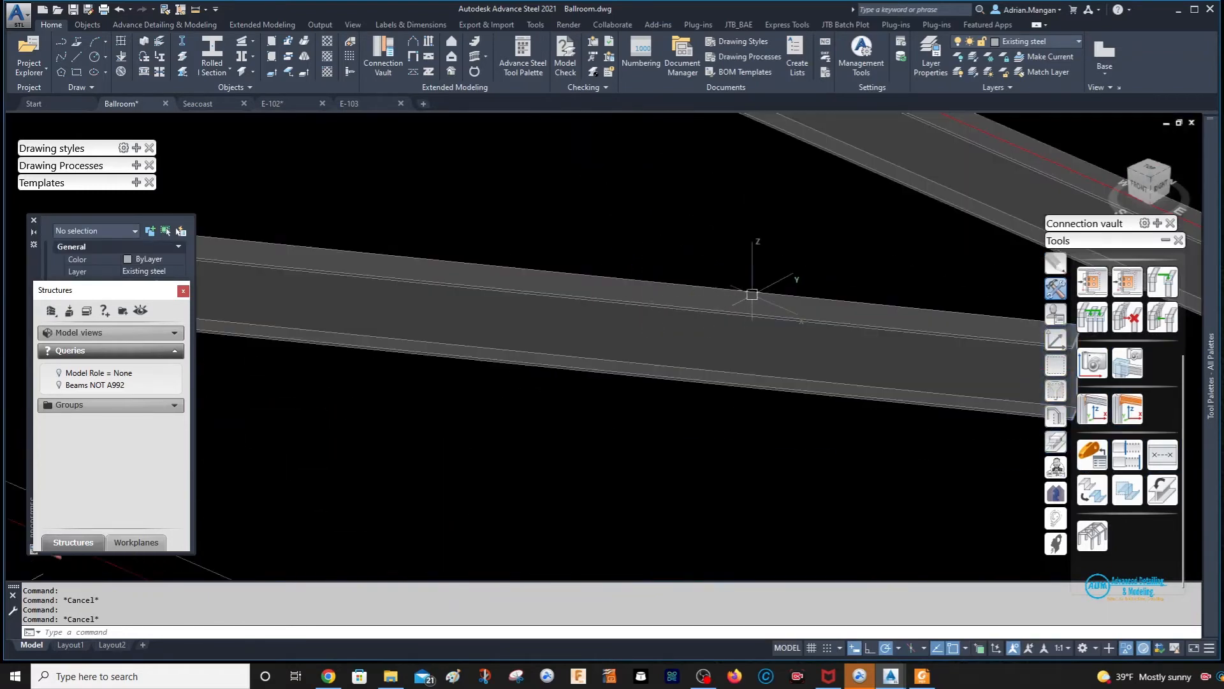
Set the UCS to the skewed beam's own coordinate system at the middle of its top flange.
scroll(751, 281, "down", 4)
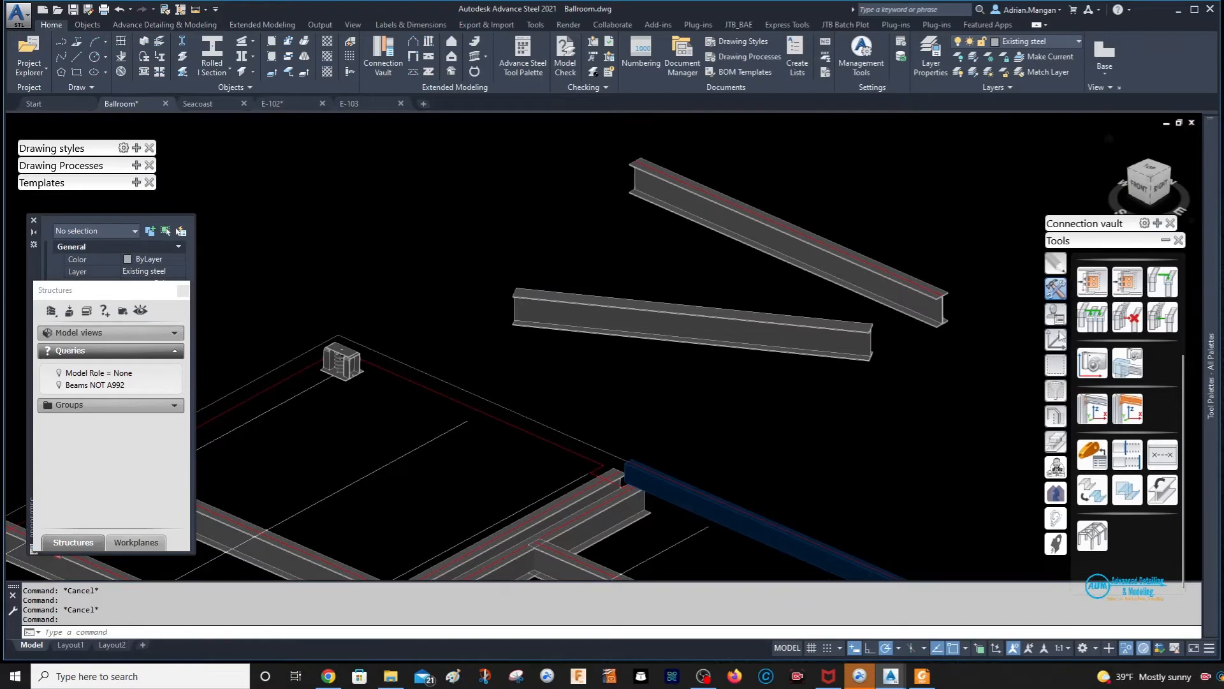
left_click(1058, 339)
left_click(1092, 324)
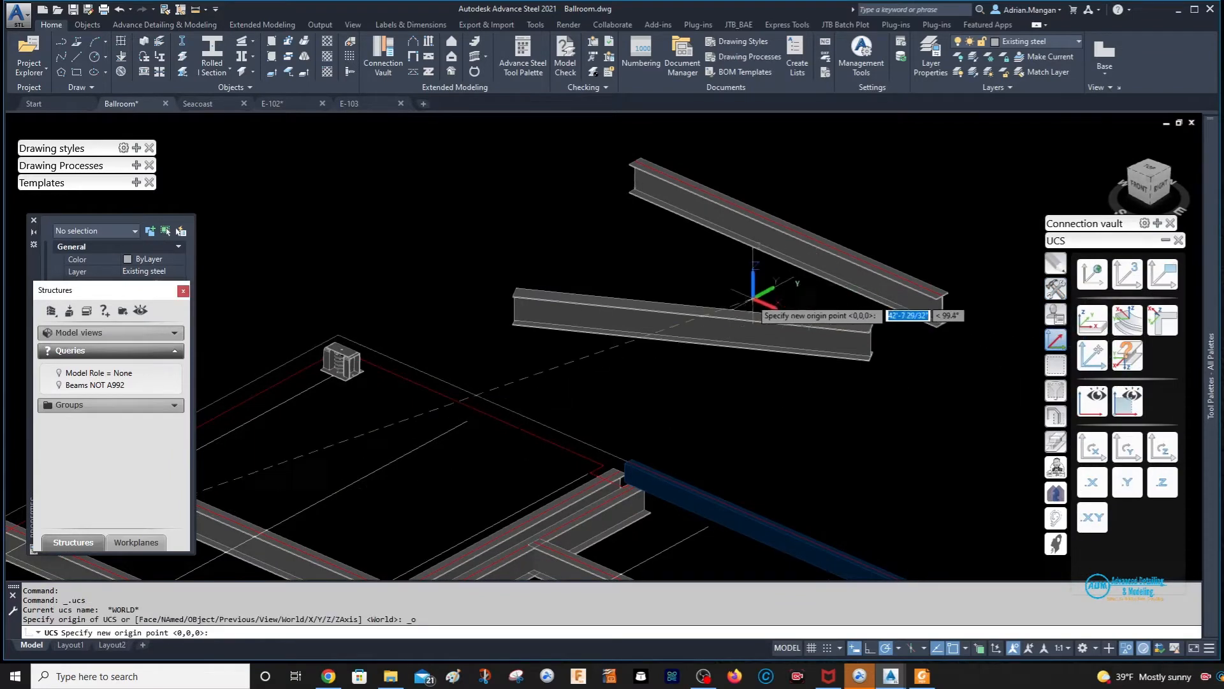
key("Escape")
left_click(1092, 320)
left_click(705, 306)
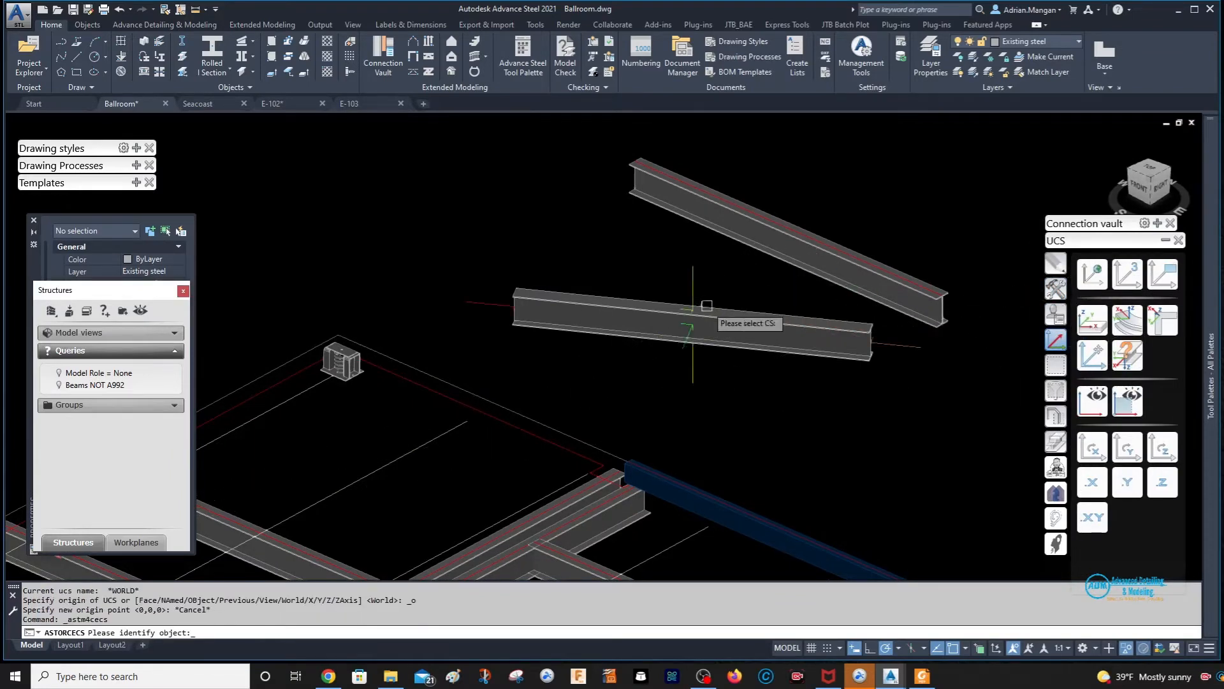
left_click(688, 310)
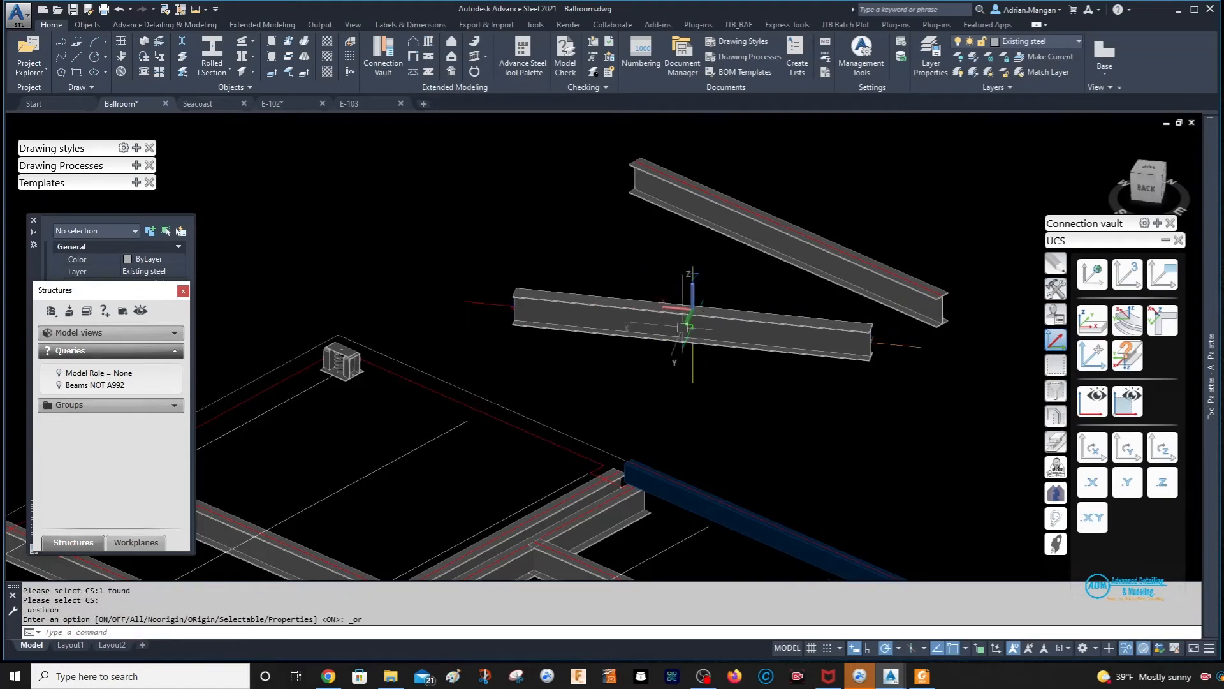
Select the skewed beam and align its move gizmo with the current UCS.
left_click(632, 304)
scroll(649, 328, "up", 4)
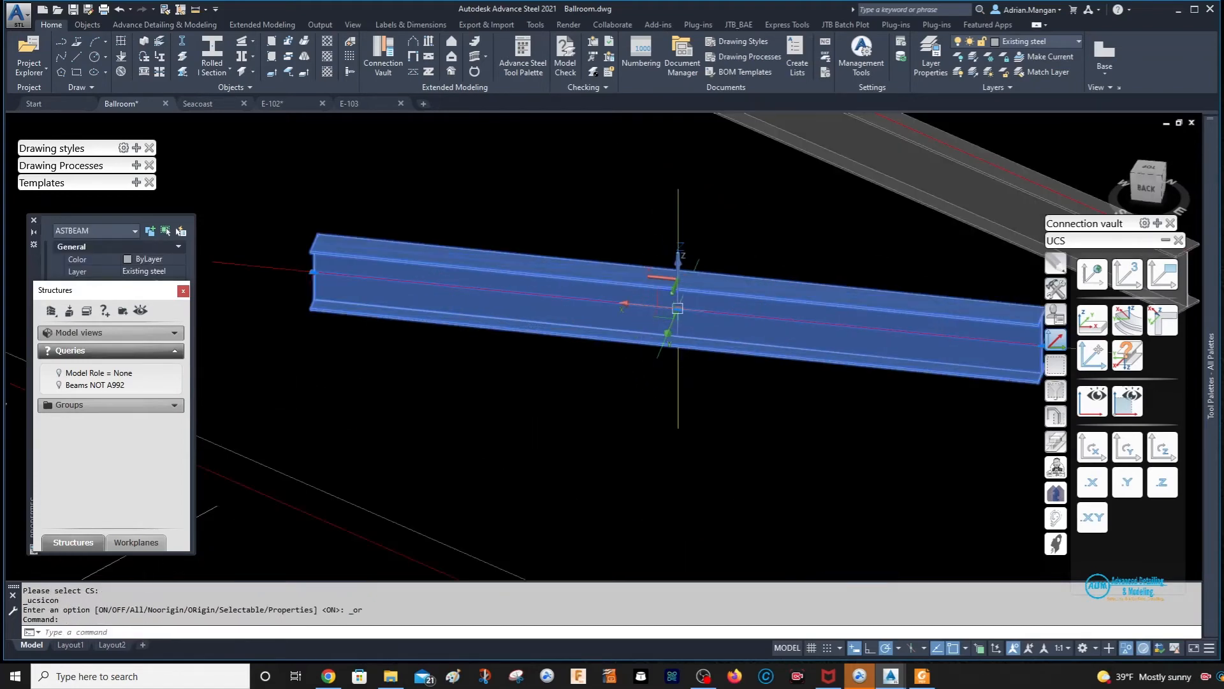
right_click(677, 309)
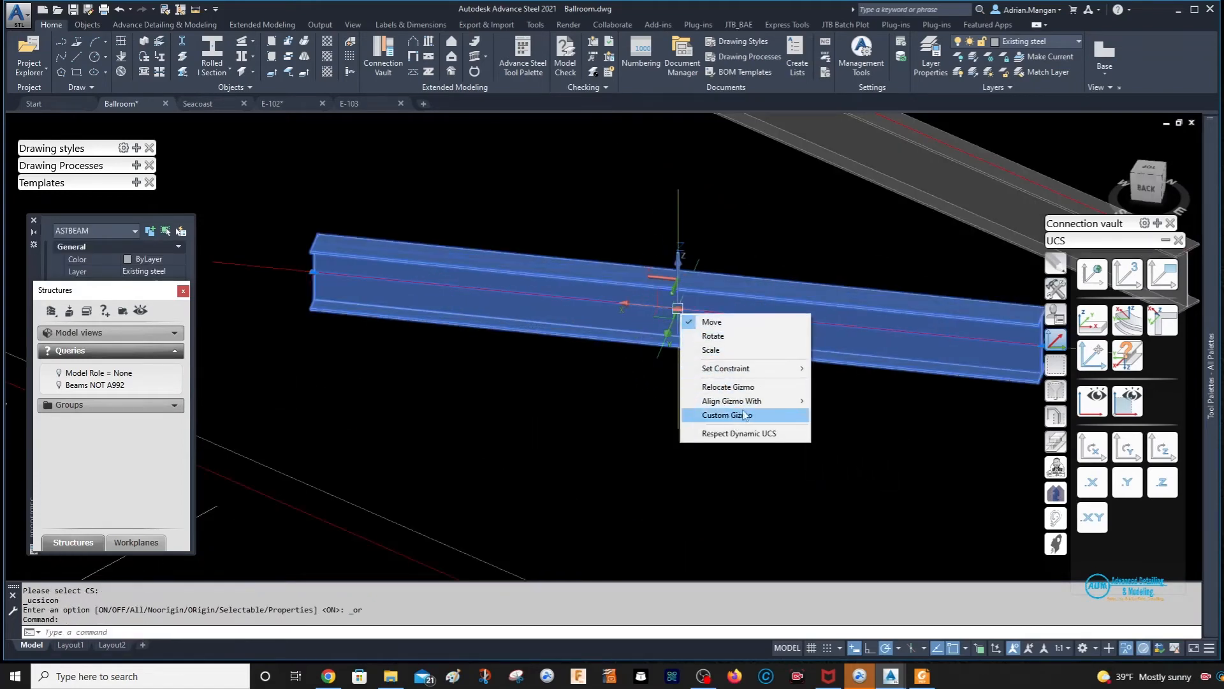
mouse_move(733, 401)
left_click(855, 415)
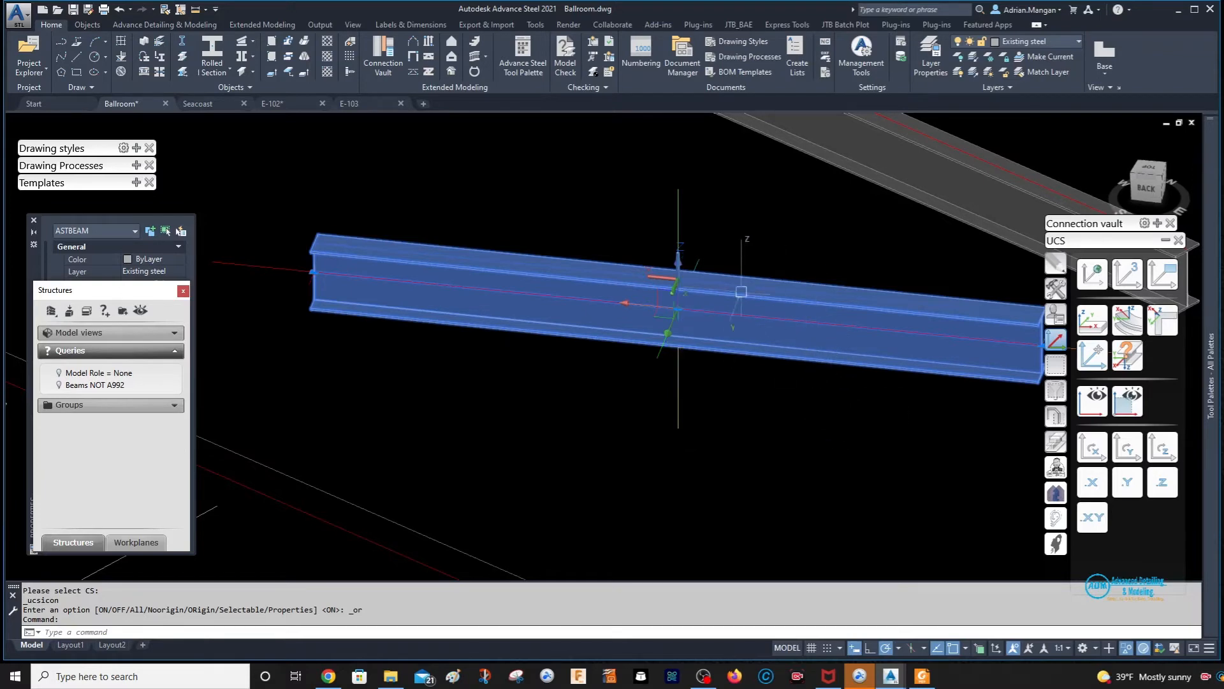
key("Escape")
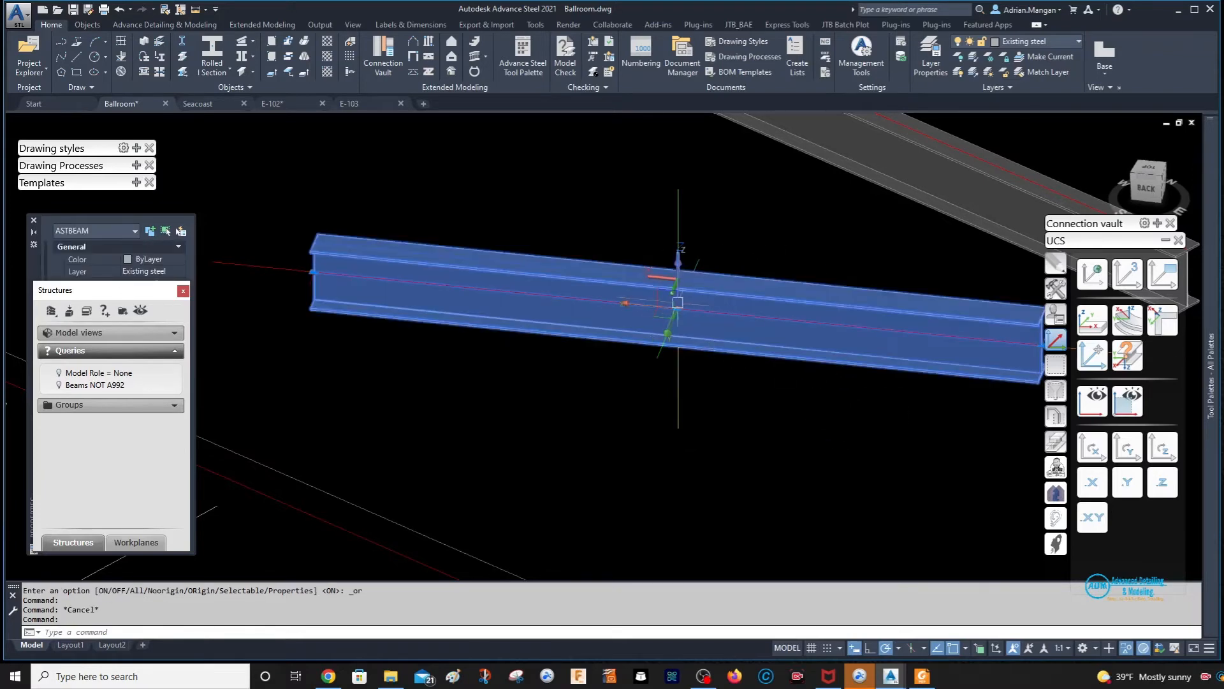
Try to move the skewed beam along the Y axis of the UCS-aligned gizmo, and clear the selection.
left_click(669, 329)
scroll(708, 204, "down", 5)
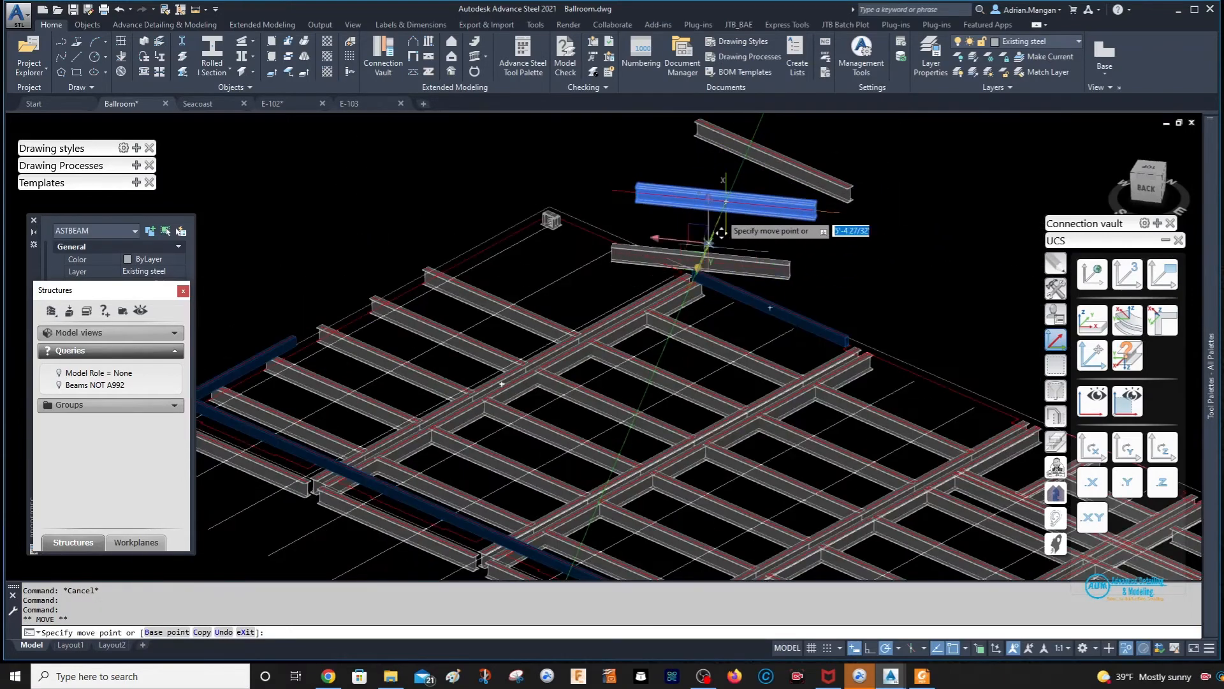
key("Escape")
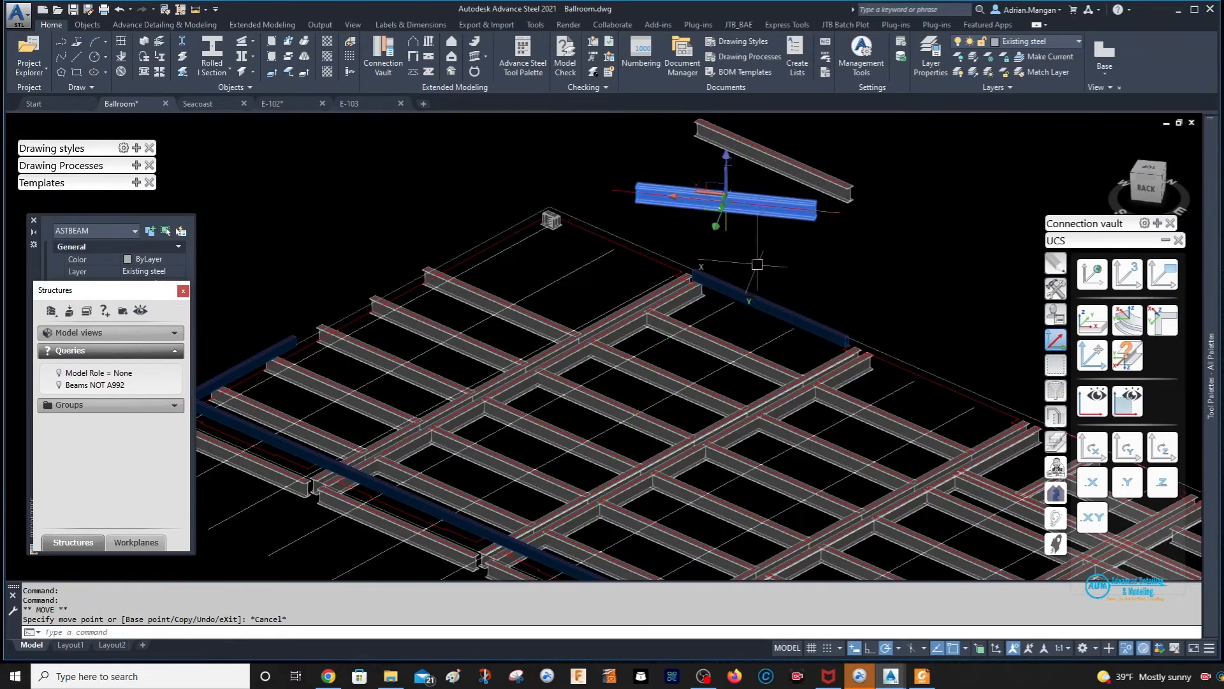
scroll(757, 264, "up", 8)
key("Escape")
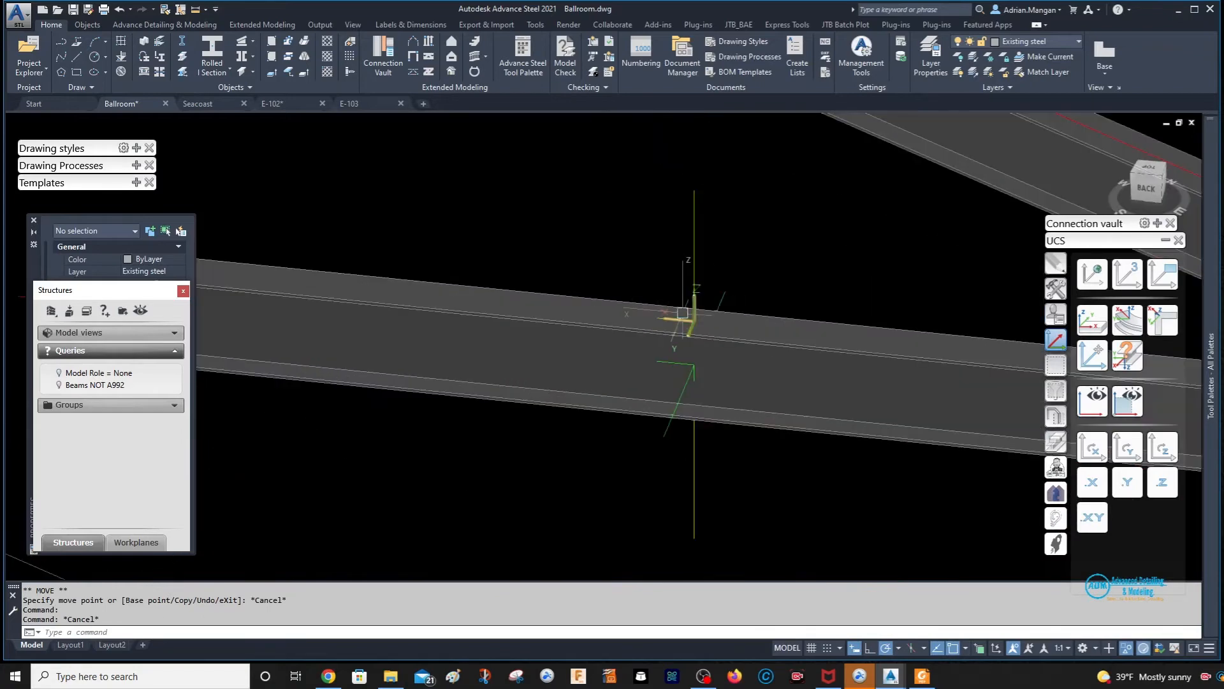
Try to relocate the gizmo from the middle of the skewed beam.
left_click(731, 367)
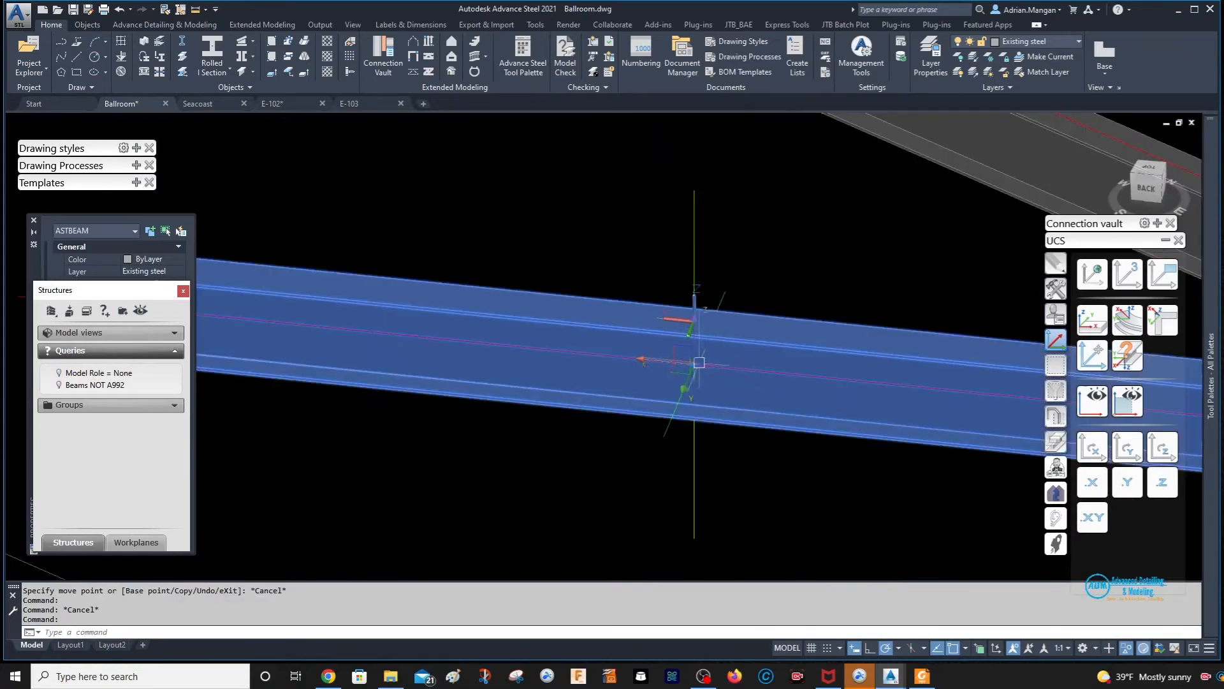
right_click(694, 363)
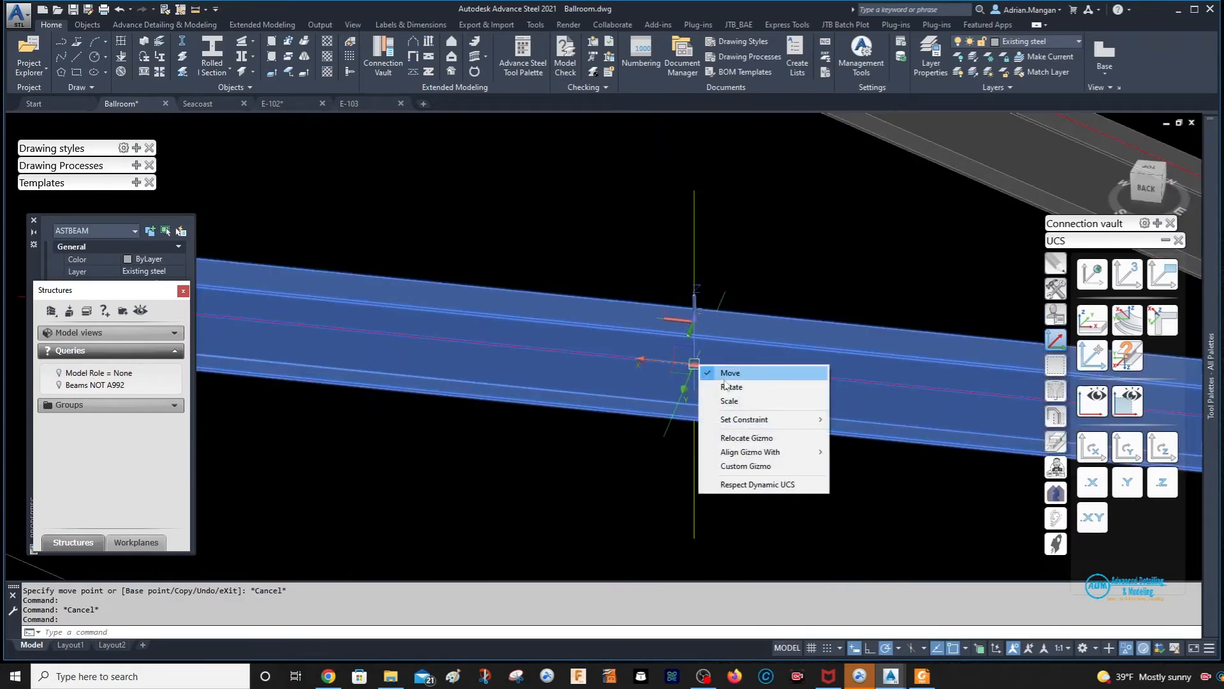
left_click(761, 445)
scroll(574, 363, "down", 5)
scroll(573, 351, "up", 6)
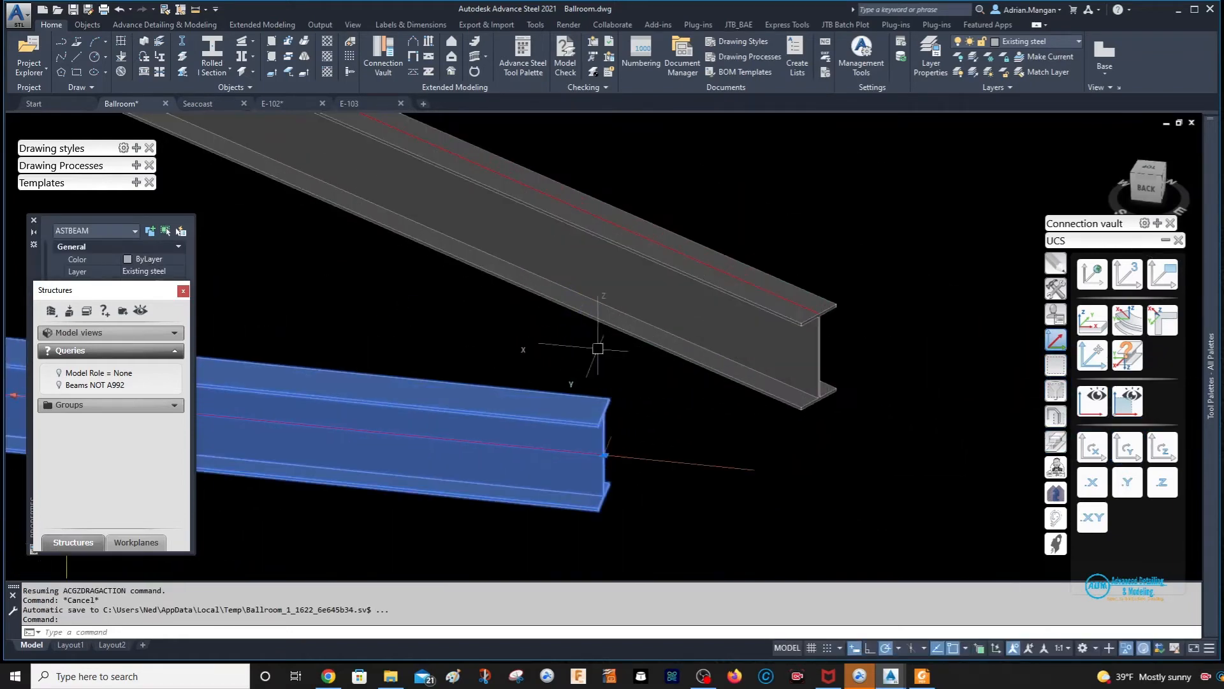
Try to stretch the skewed beam from its midpoint grip.
middle_click_drag(598, 349, 941, 320)
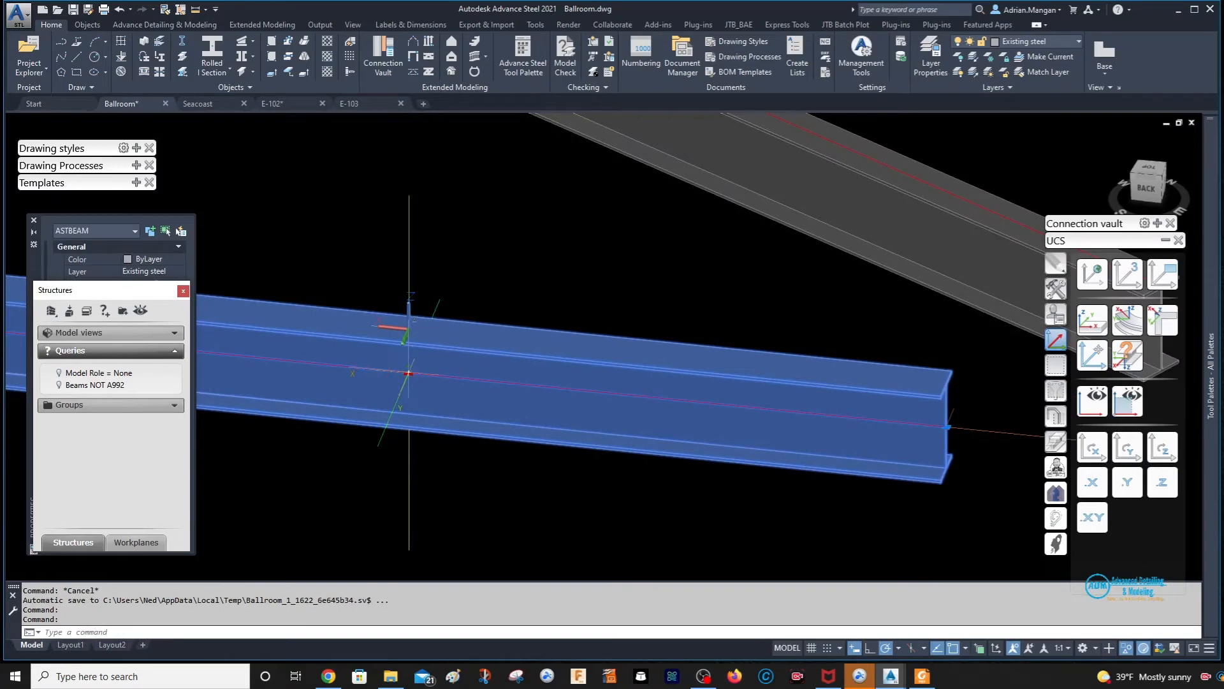
left_click(408, 373)
key("Escape")
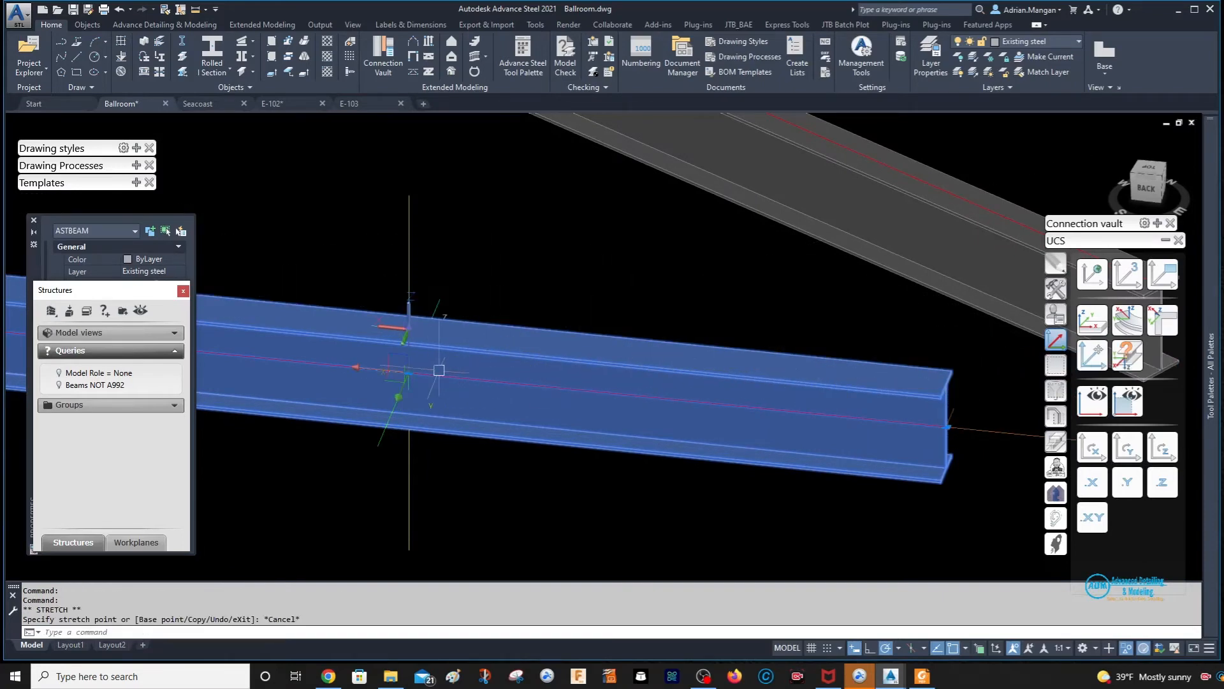
left_click(408, 373)
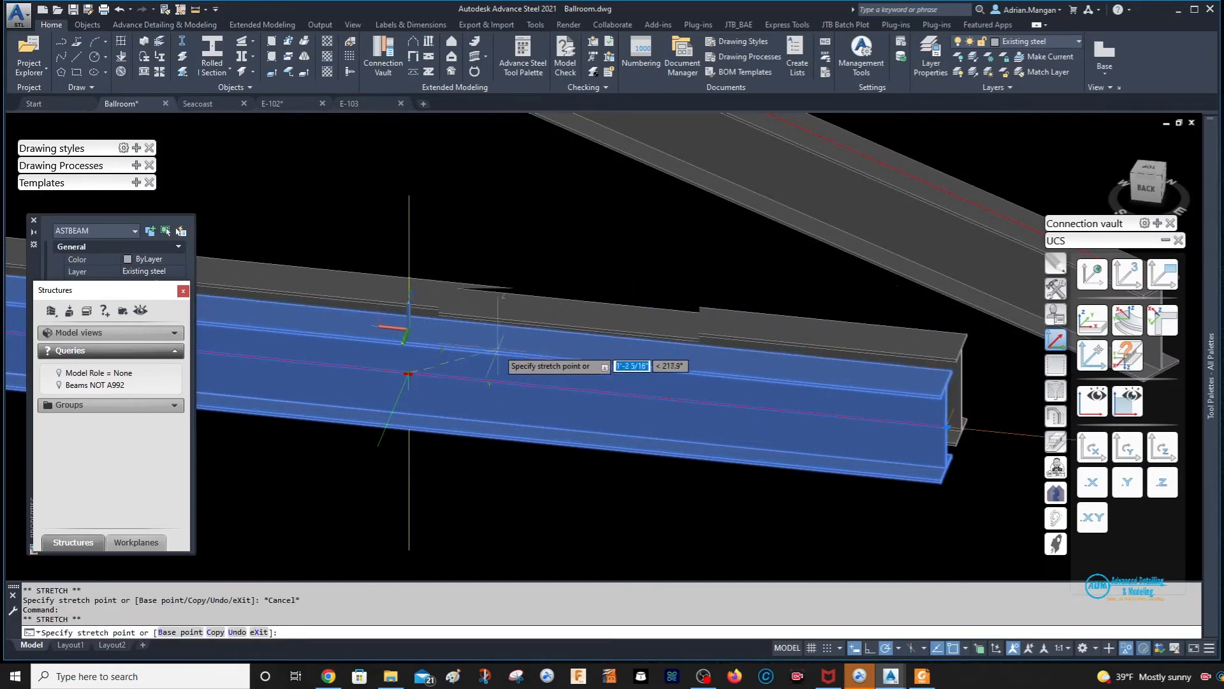
key("Escape")
Relocate the skewed beam's move gizmo to the upper flange corner at the beam's near end.
right_click(408, 372)
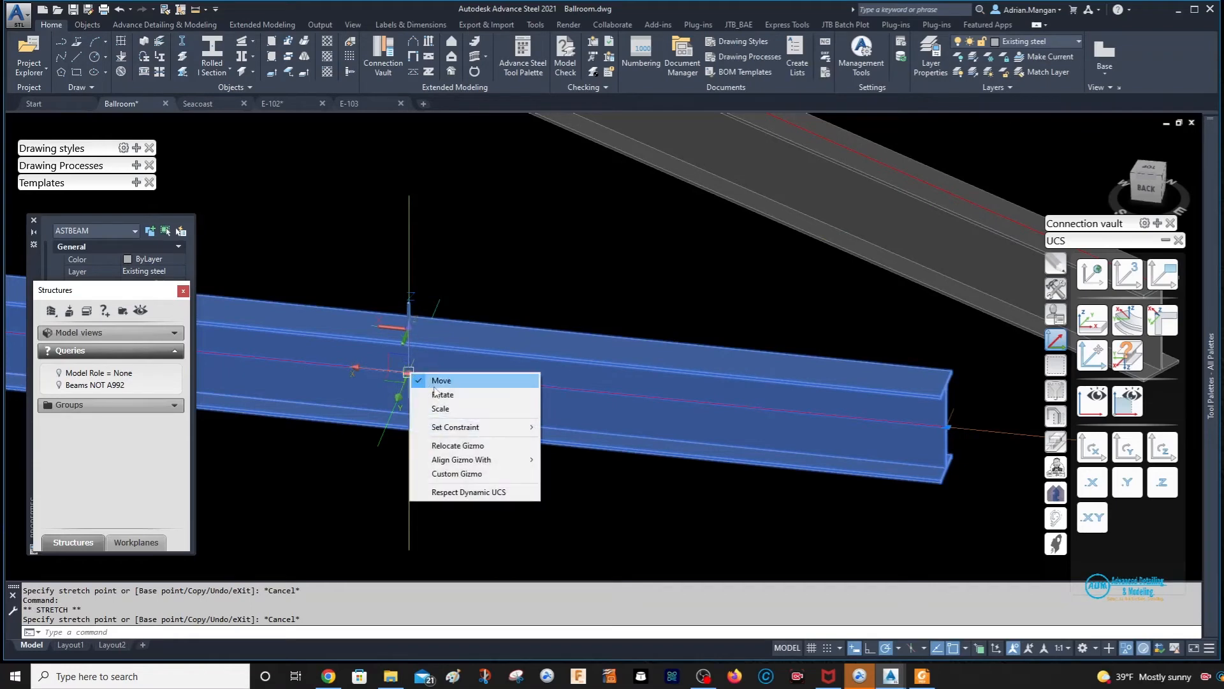
left_click(468, 445)
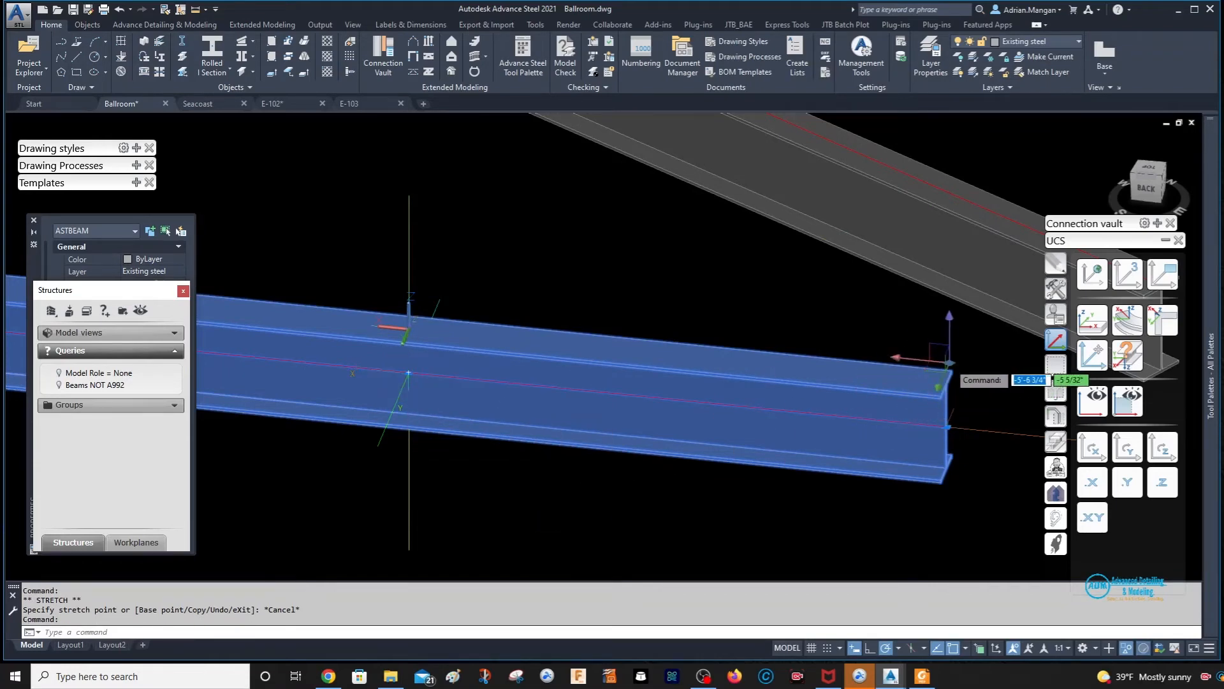
left_click(950, 372)
middle_click_drag(962, 356, 801, 343)
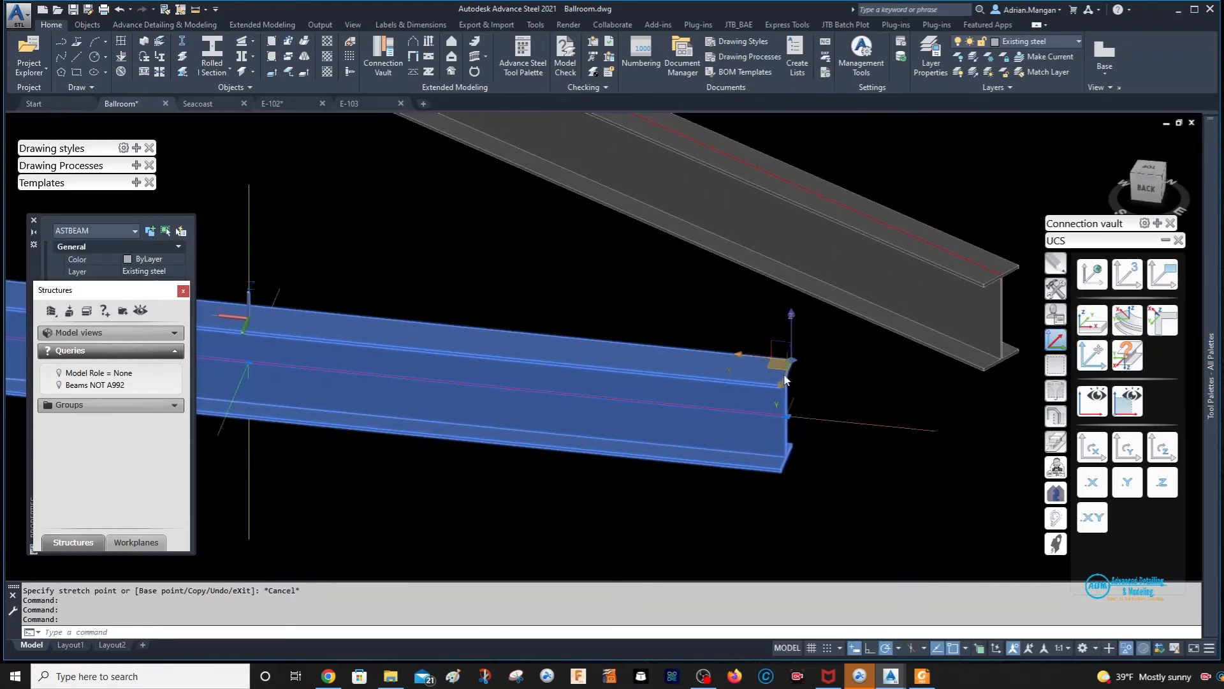
Try to move the skewed beam from the gizmo at its end corner.
left_click(796, 364)
scroll(822, 268, "down", 5)
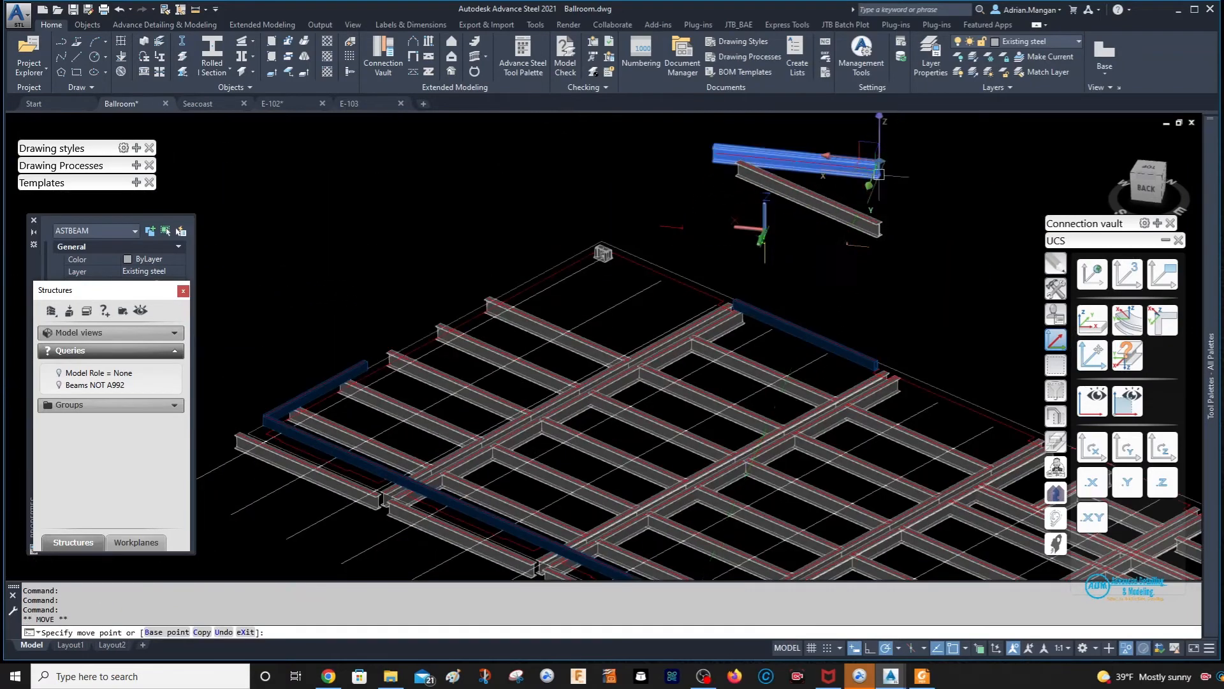
scroll(874, 148, "up", 5)
key("Escape")
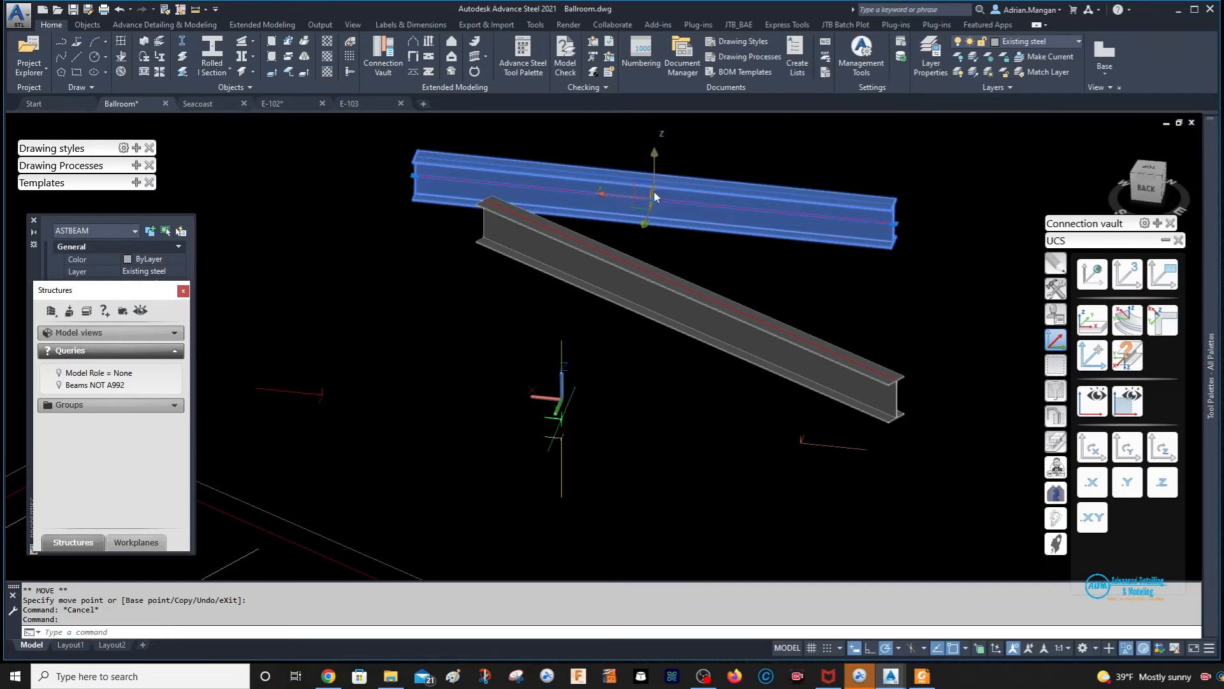
Turn on Respect Dynamic UCS for the skewed beam's gizmo and switch the gizmo to Rotate.
right_click(654, 199)
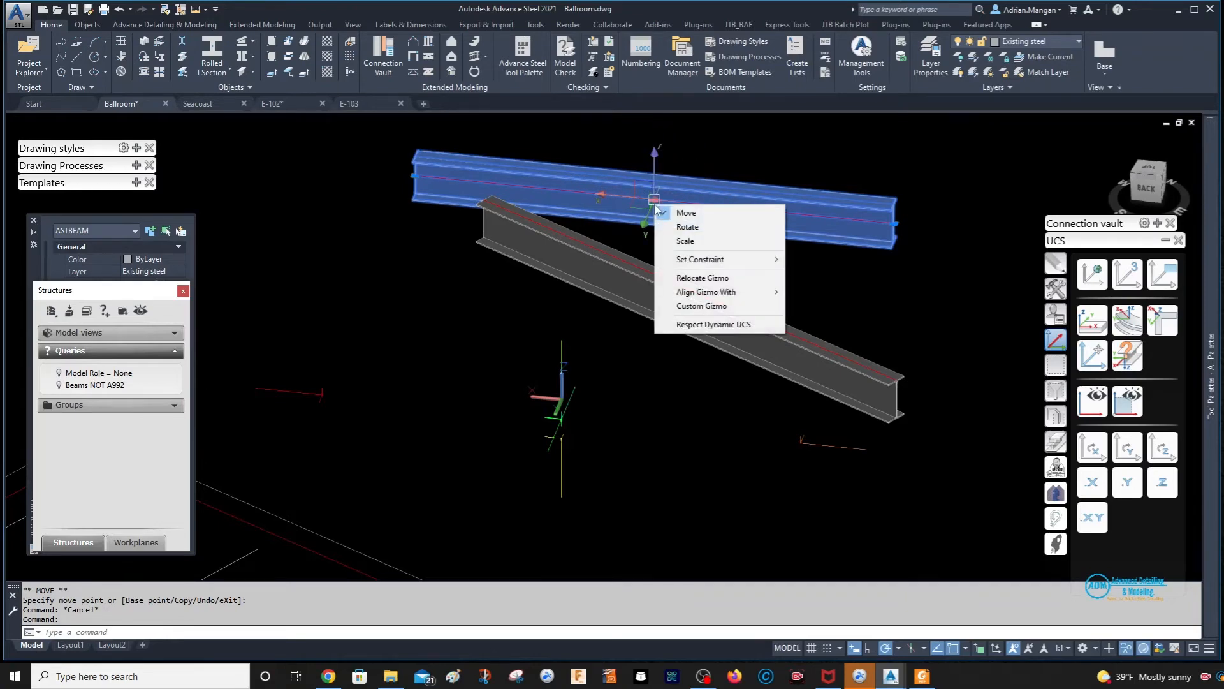
left_click(698, 328)
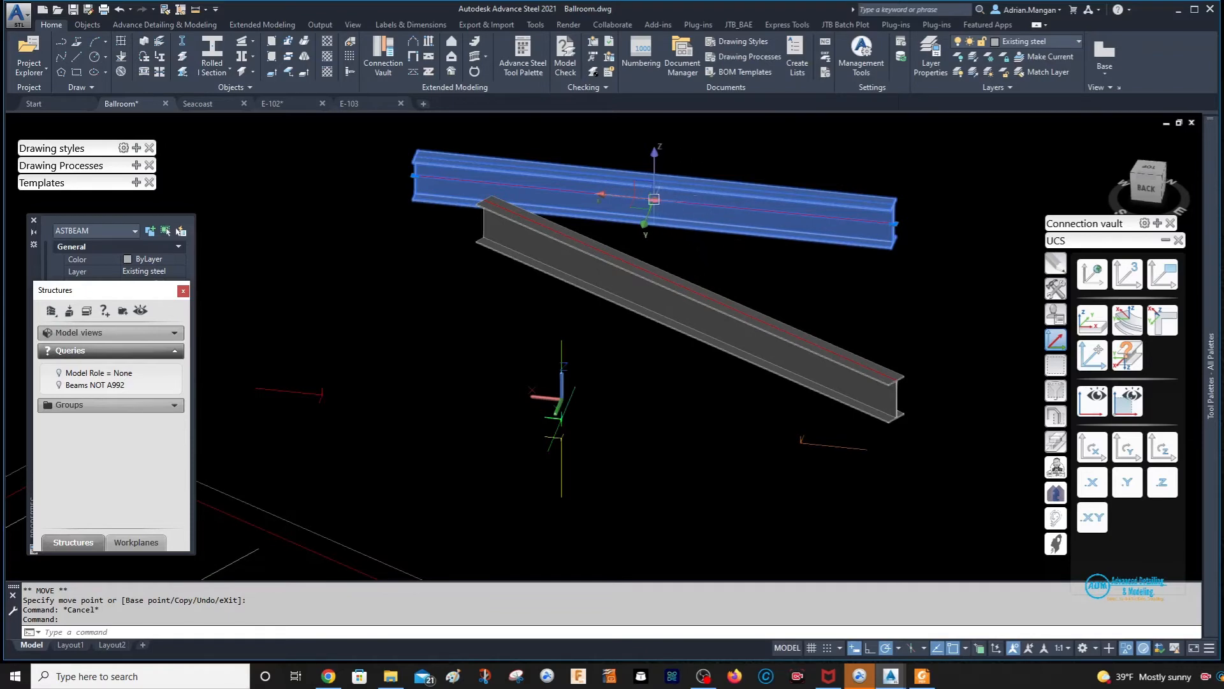
right_click(653, 199)
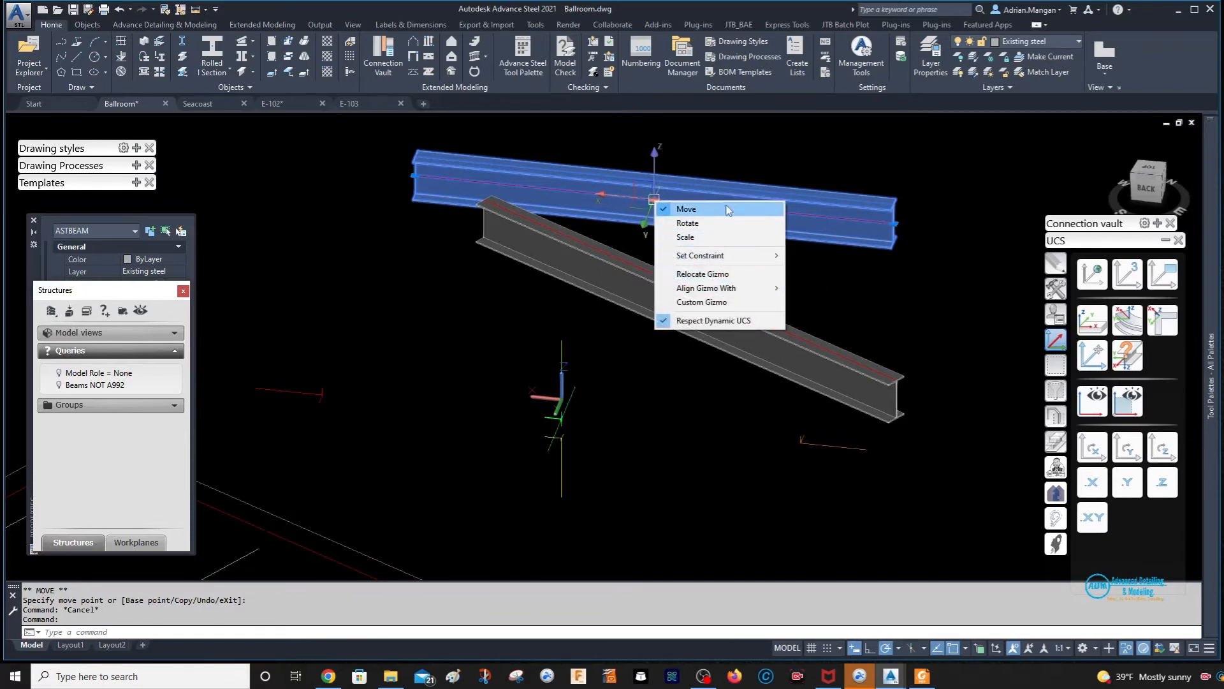
left_click(719, 223)
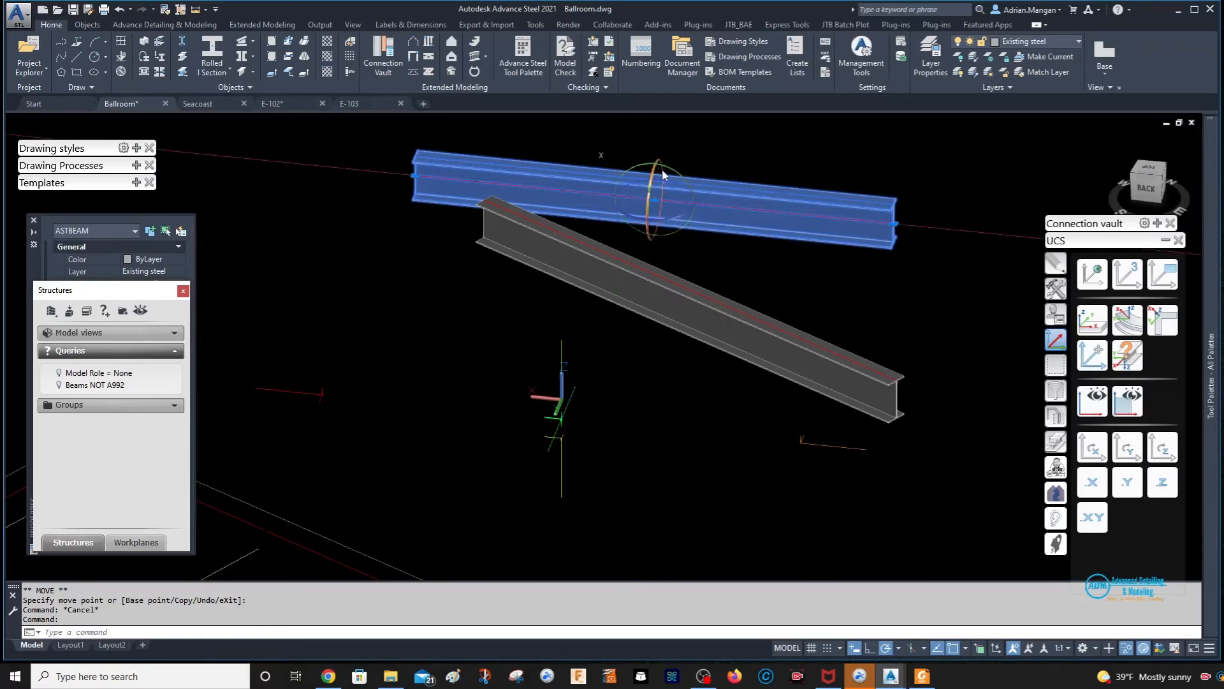
Try to rotate the skewed beam with the rotate gizmo, and clear the selection.
left_click(662, 173)
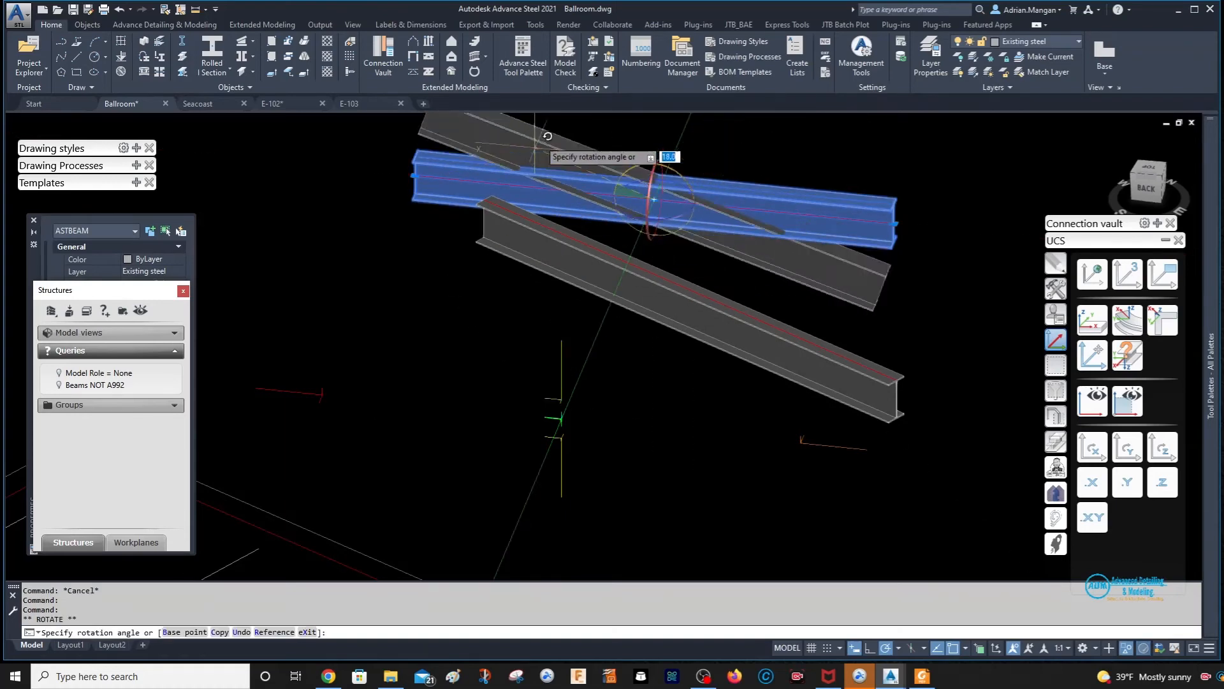
key("Escape")
key("Escape")
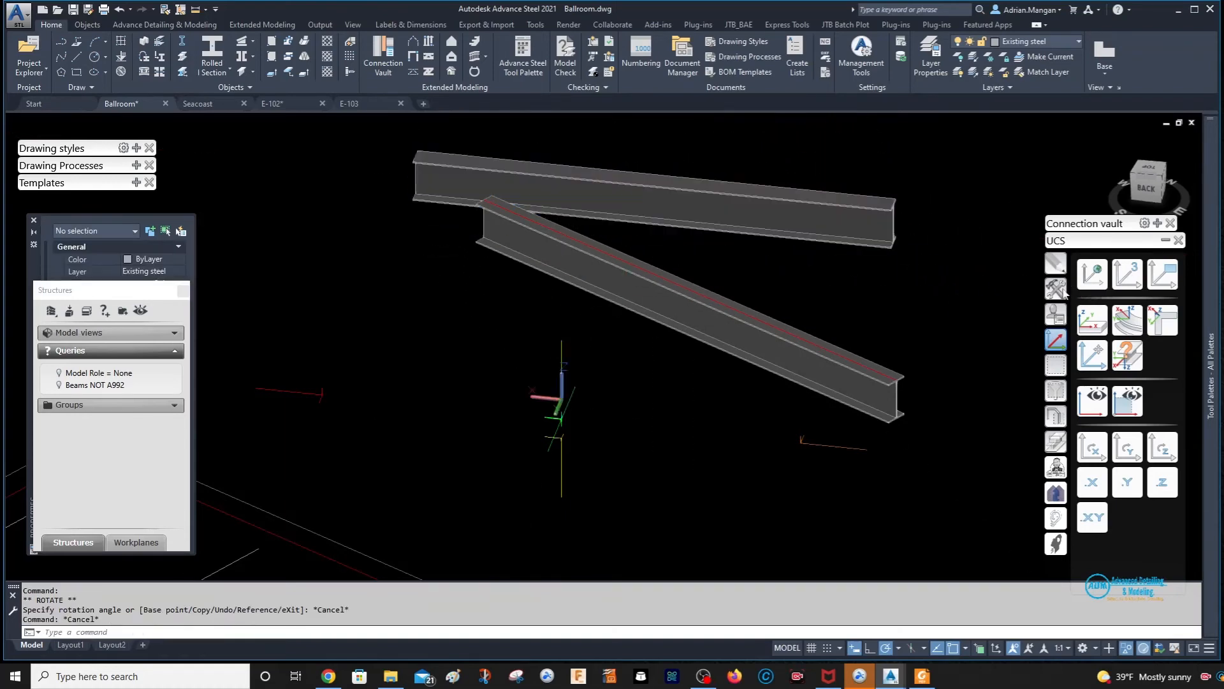
Open the Transform elements dialog to review its copy, move and rotate options, and close it unchanged.
left_click(1063, 291)
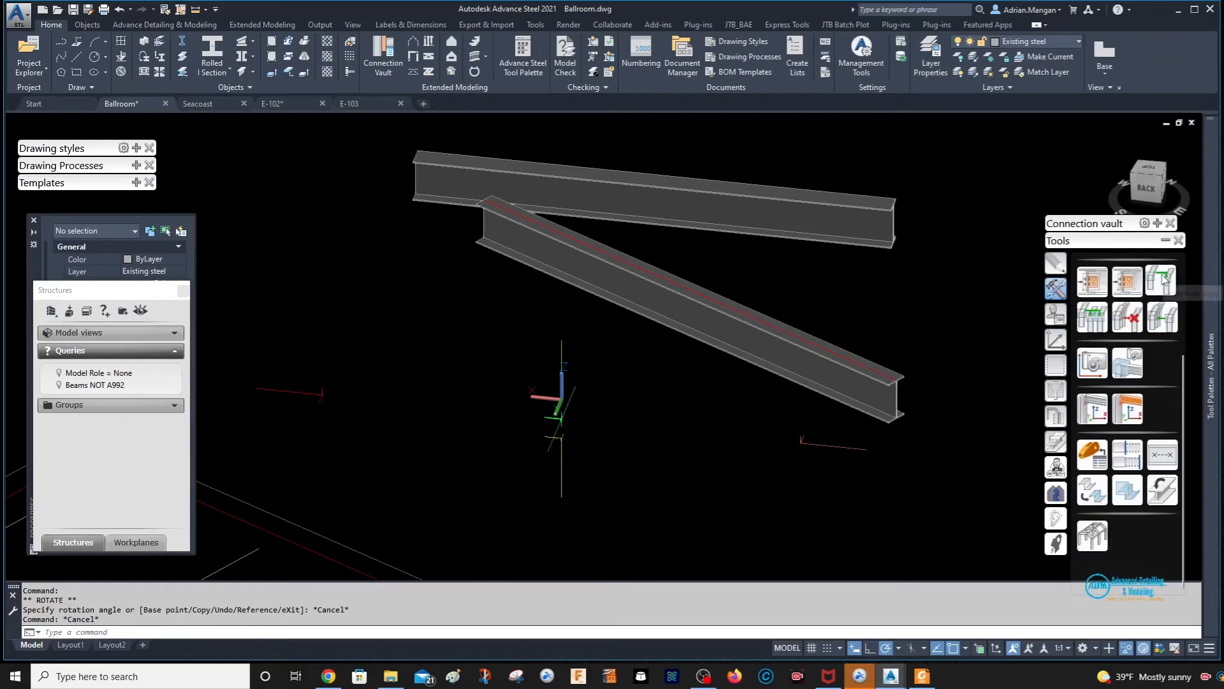
left_click(1162, 275)
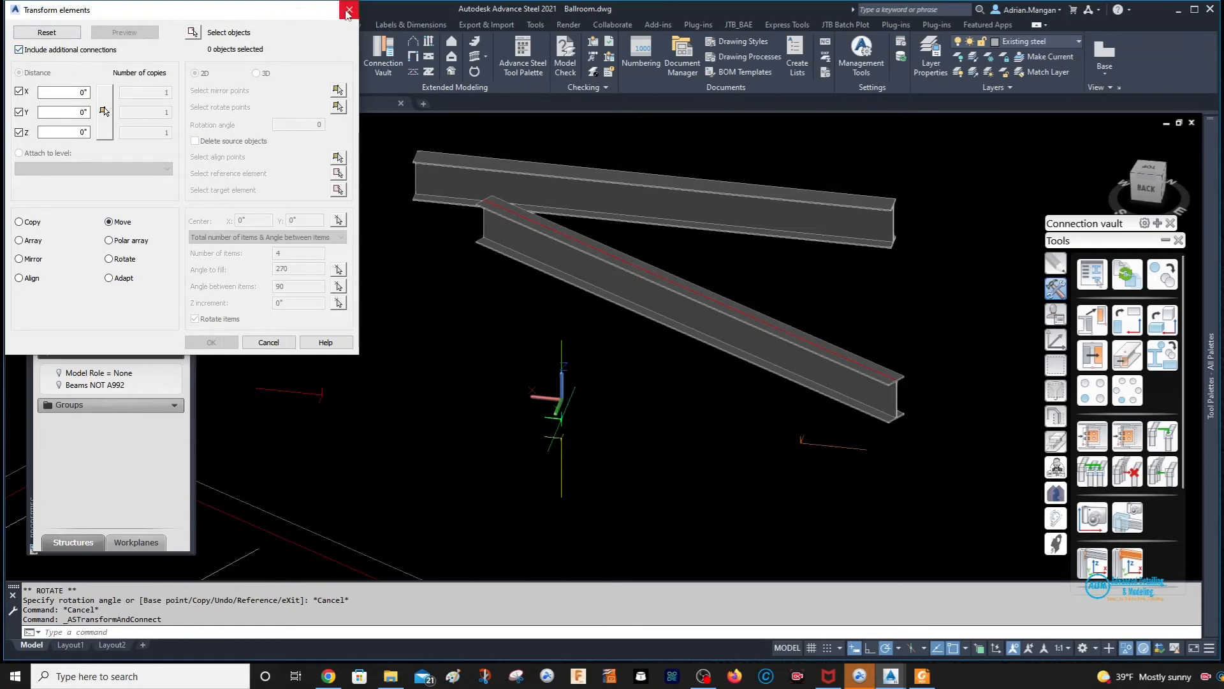
left_click(349, 13)
Reset the UCS to World for working on the lower beam, and clear the selection.
scroll(510, 275, "down", 6)
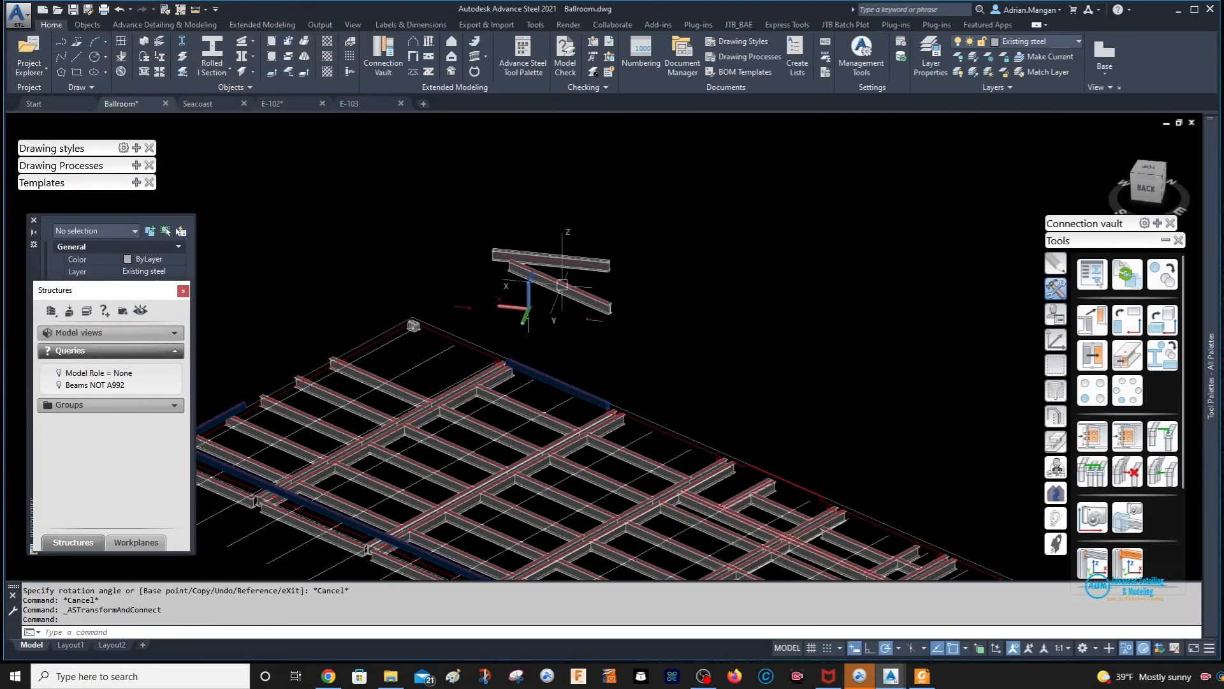
scroll(537, 264, "up", 2)
scroll(536, 263, "up", 2)
middle_click_drag(502, 290, 594, 312)
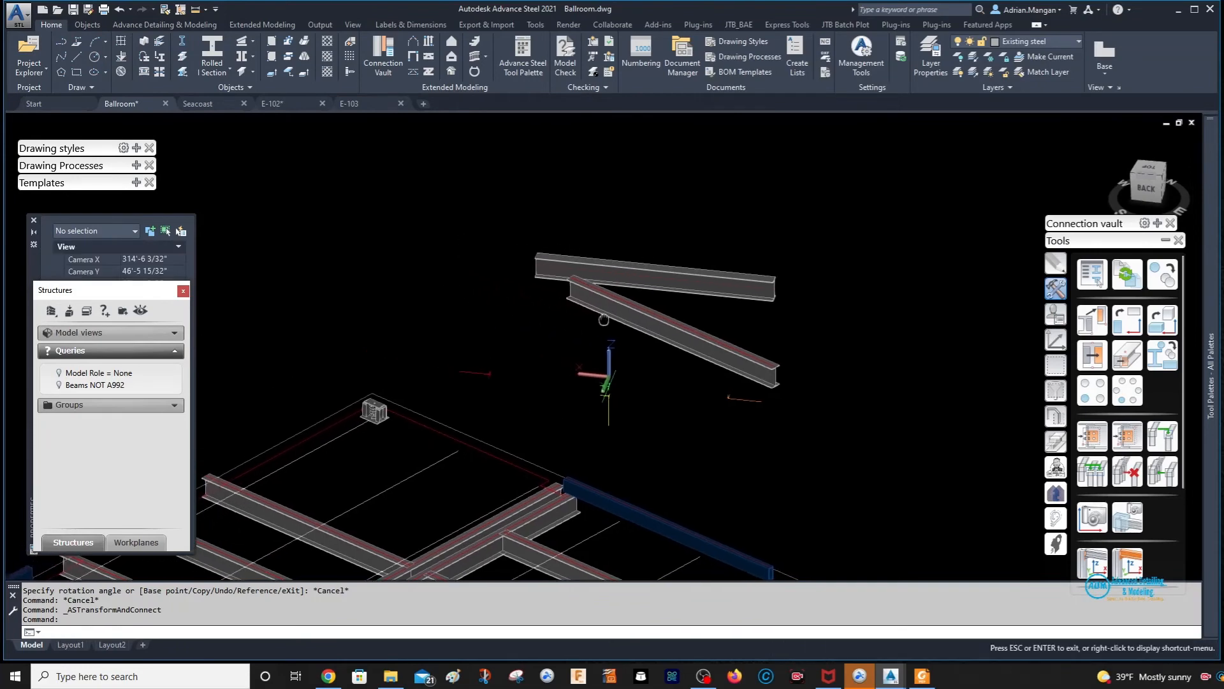
left_click(696, 334)
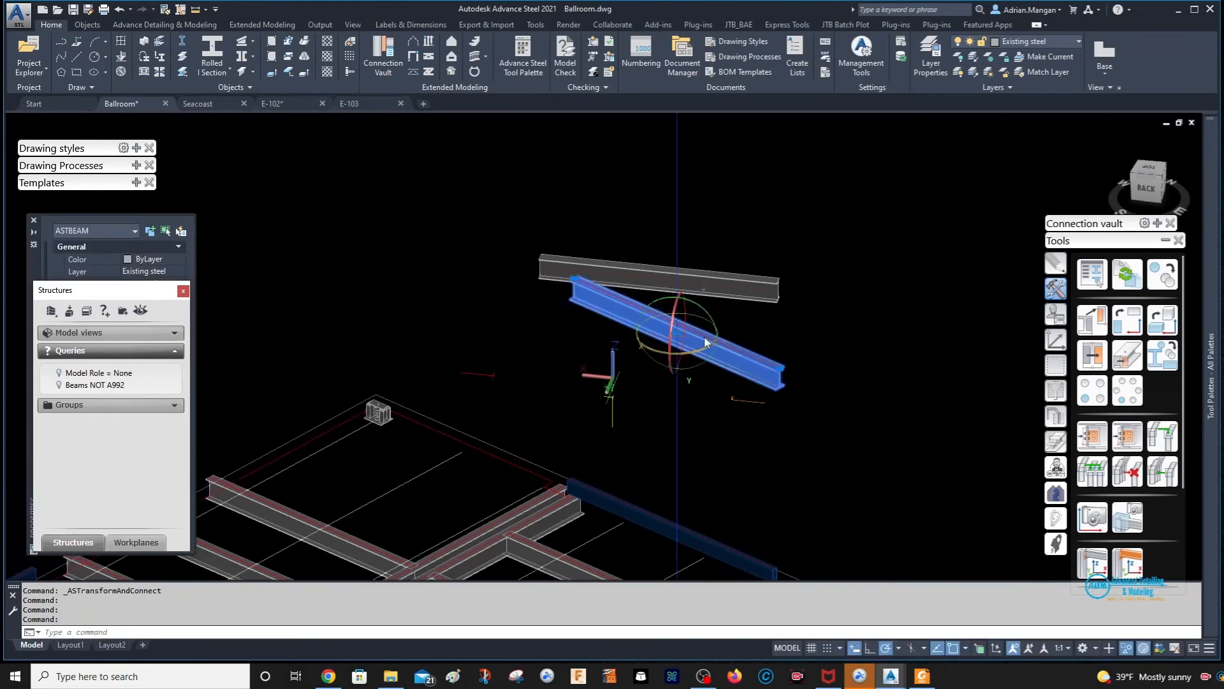
left_click(1056, 339)
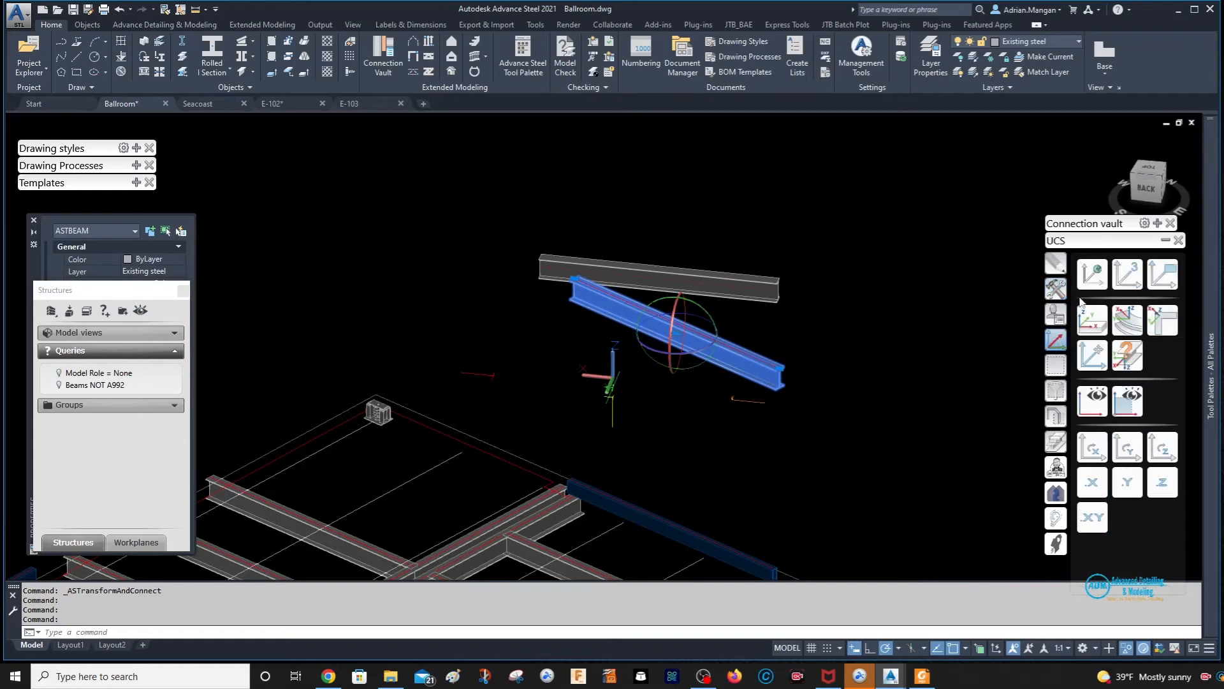
left_click(1091, 277)
key("Escape")
Try to stretch the lower beam from its midpoint grip, and clear the selection.
left_click(691, 334)
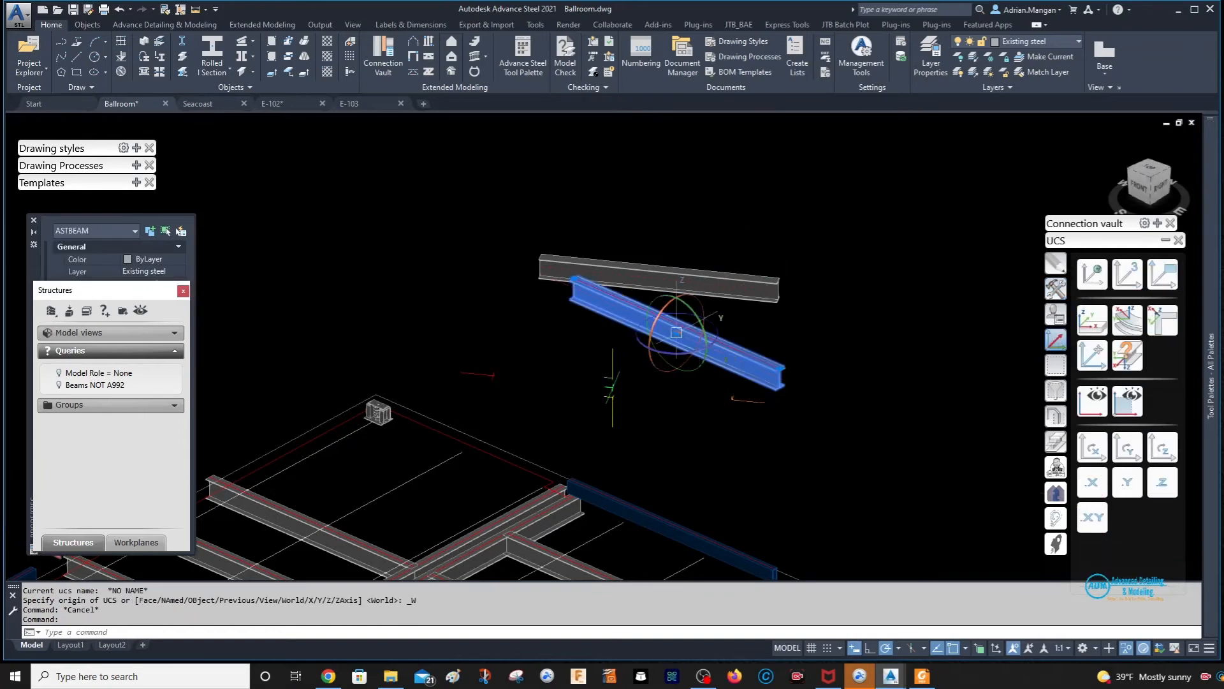
left_click(676, 332)
key("Escape")
scroll(656, 303, "up", 3)
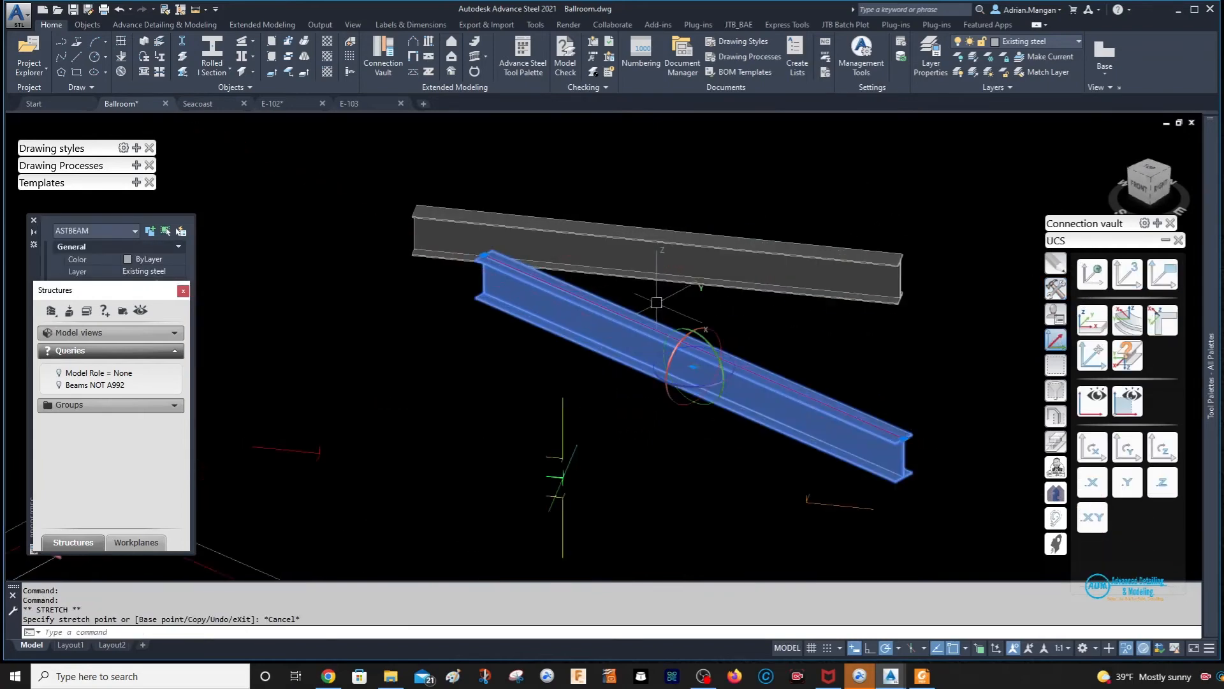
scroll(656, 302, "down", 4)
key("Escape")
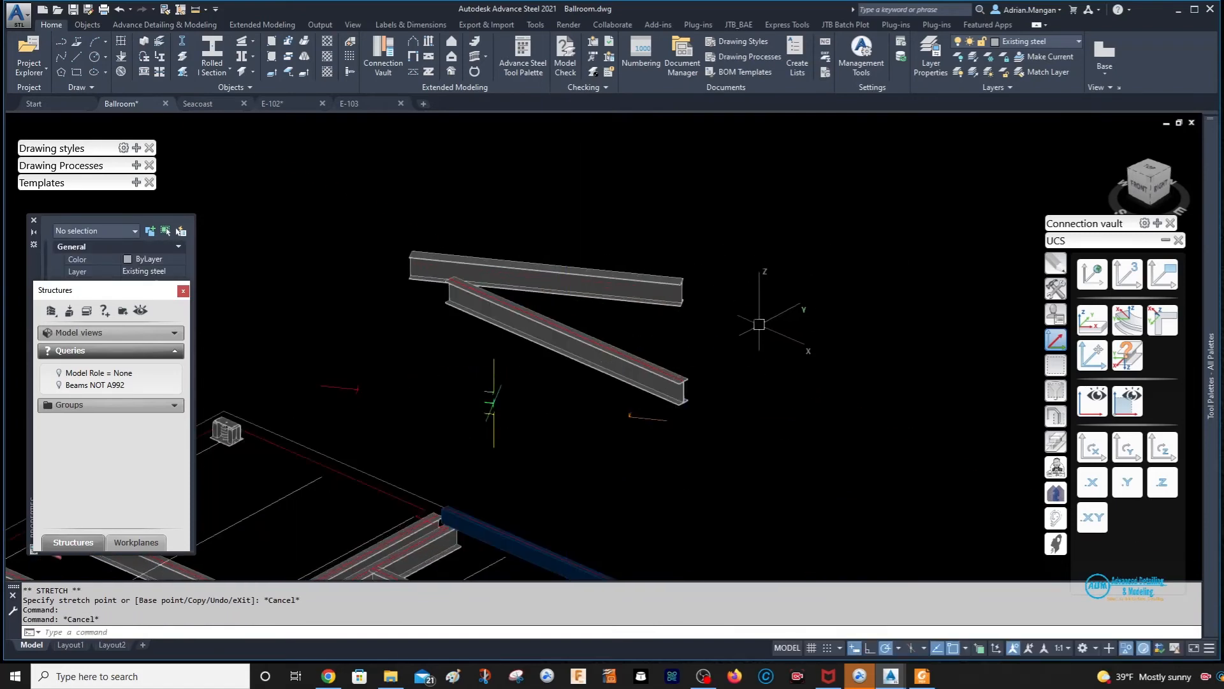
left_click(675, 385)
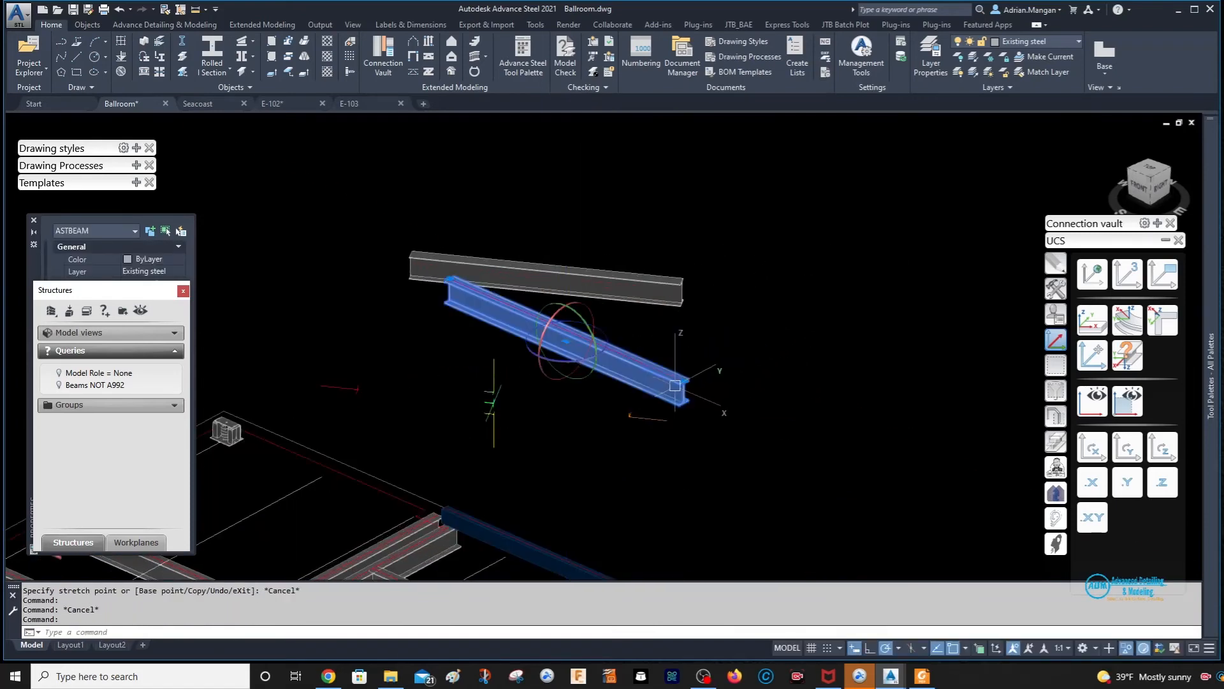
right_click(817, 365)
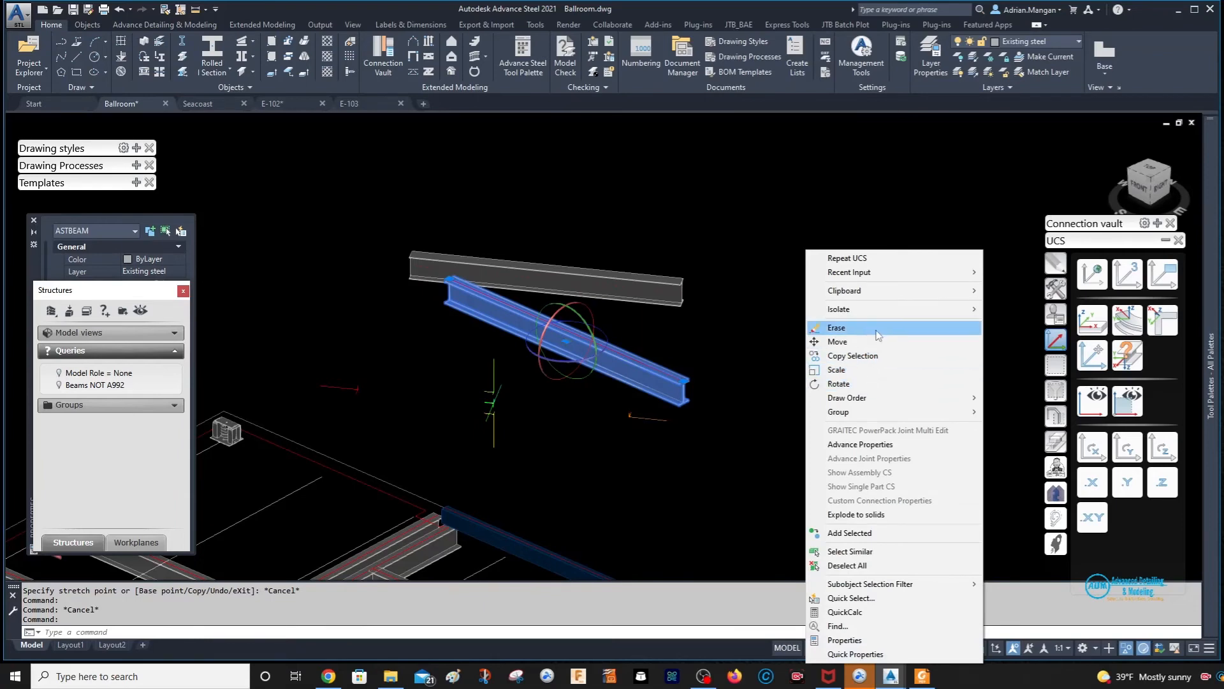
left_click(872, 356)
key("Escape")
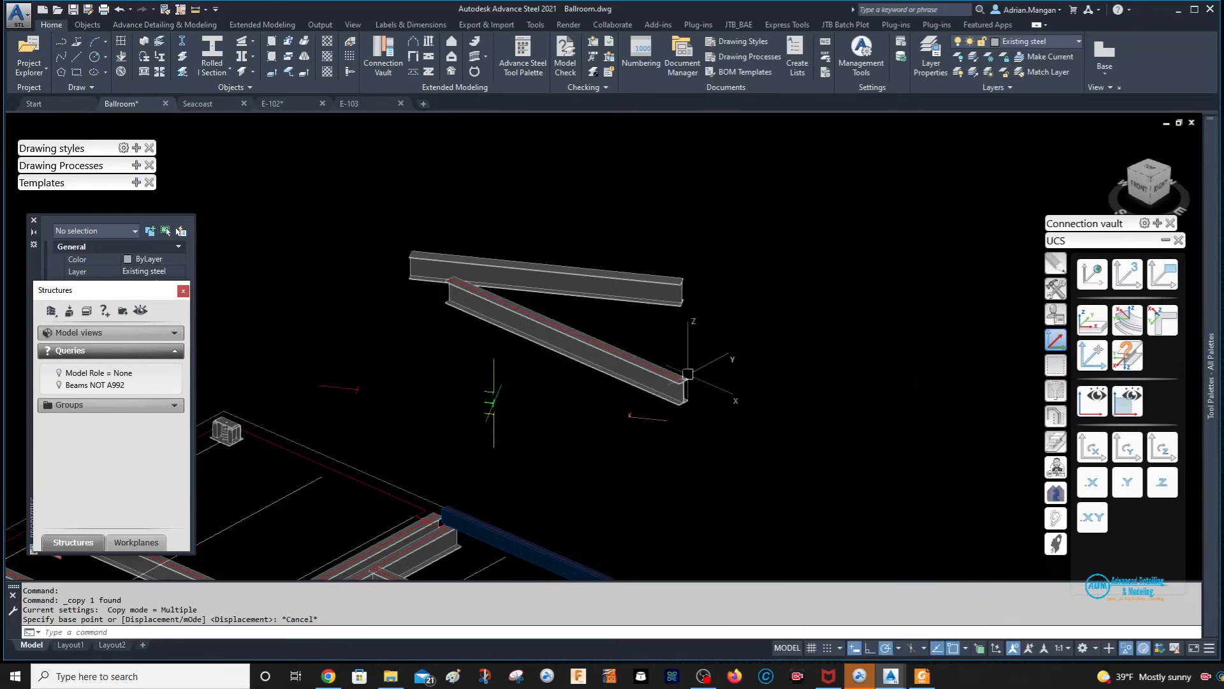
Try to copy the lower beam along the Y axis, using the .XZ point filter for the second point.
right_click(680, 376)
left_click(732, 356)
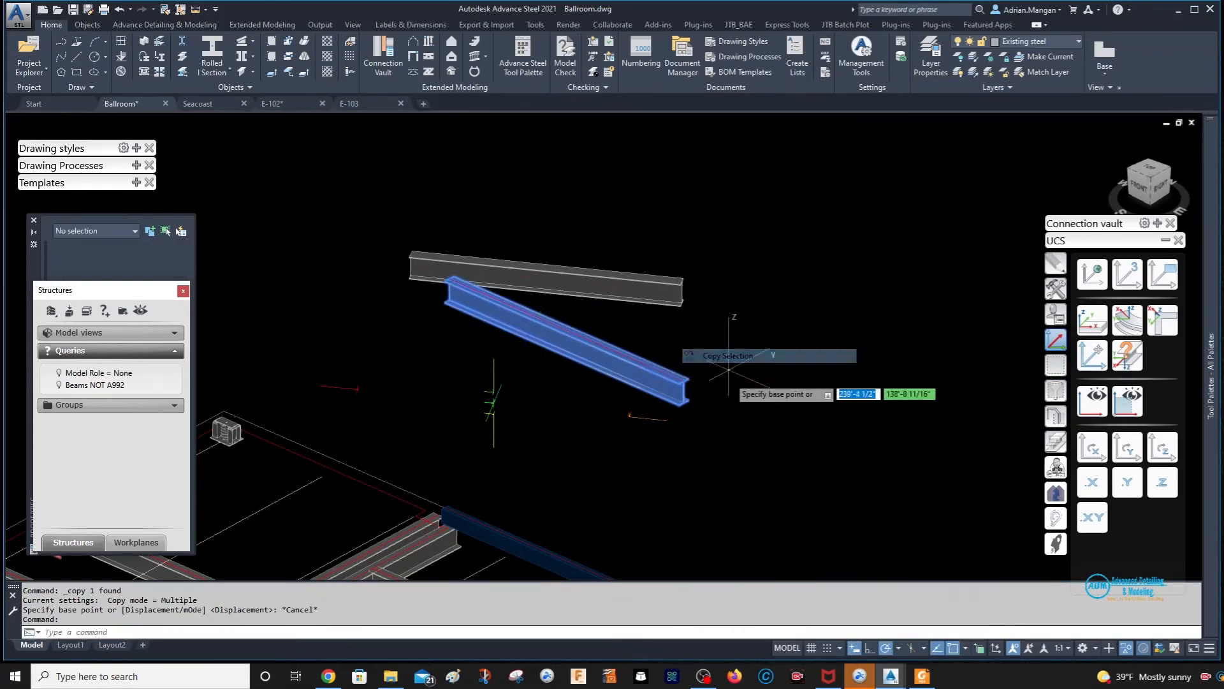
left_click(725, 387)
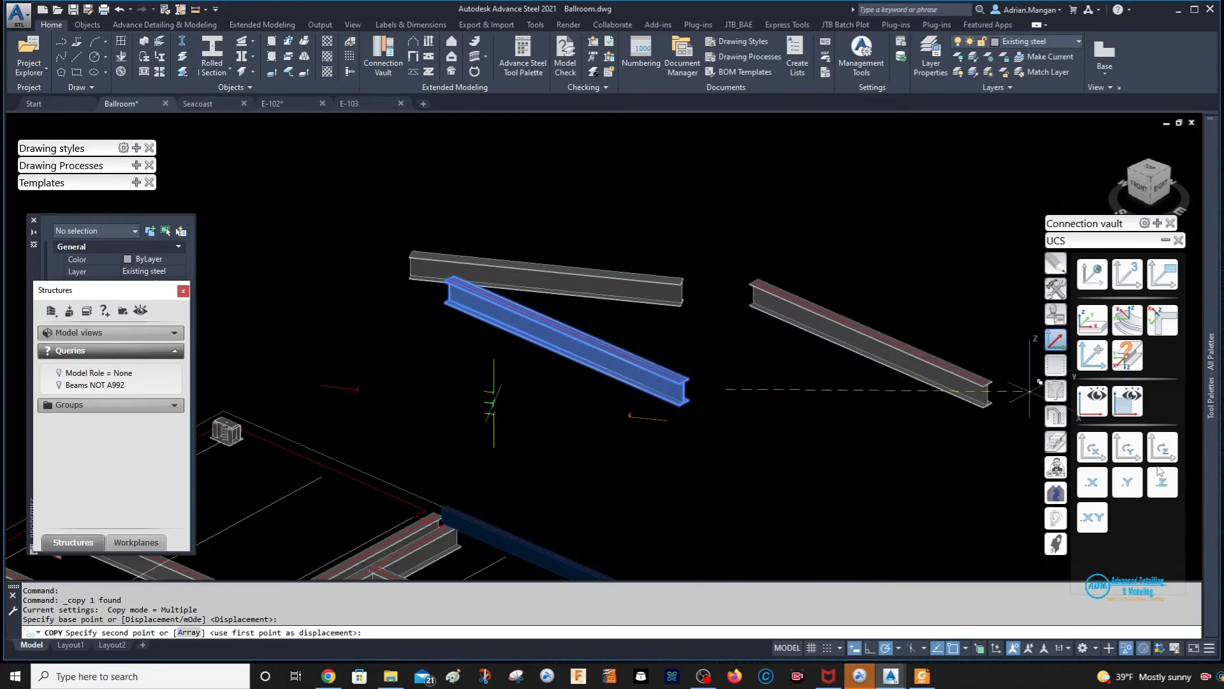
left_click(1139, 483)
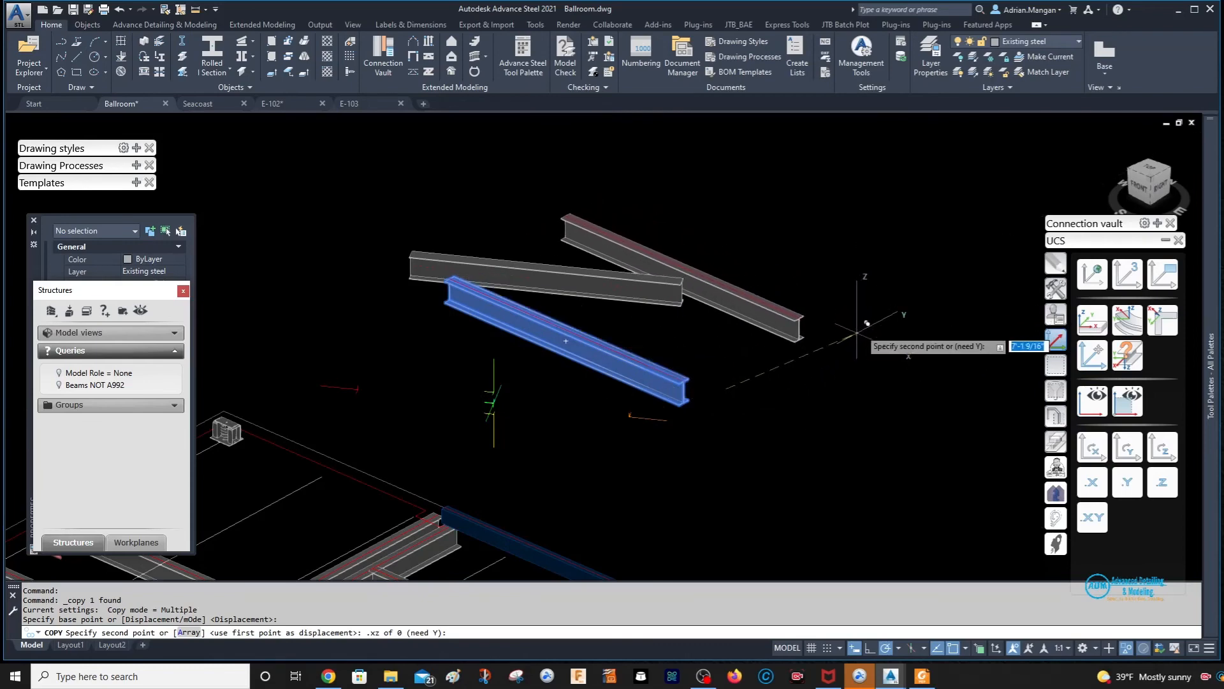
key("Escape")
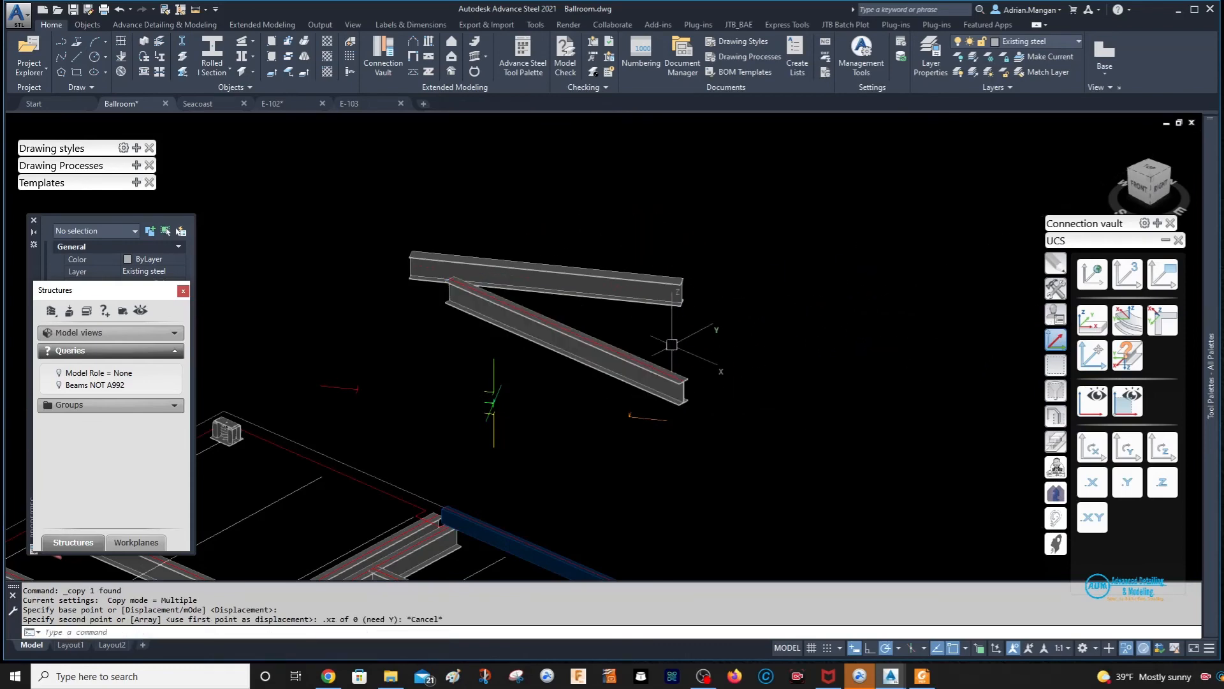
Repeat the lower beam's copy attempt from a new base point, limiting the displacement to Y with the .XZ filter.
right_click(823, 244)
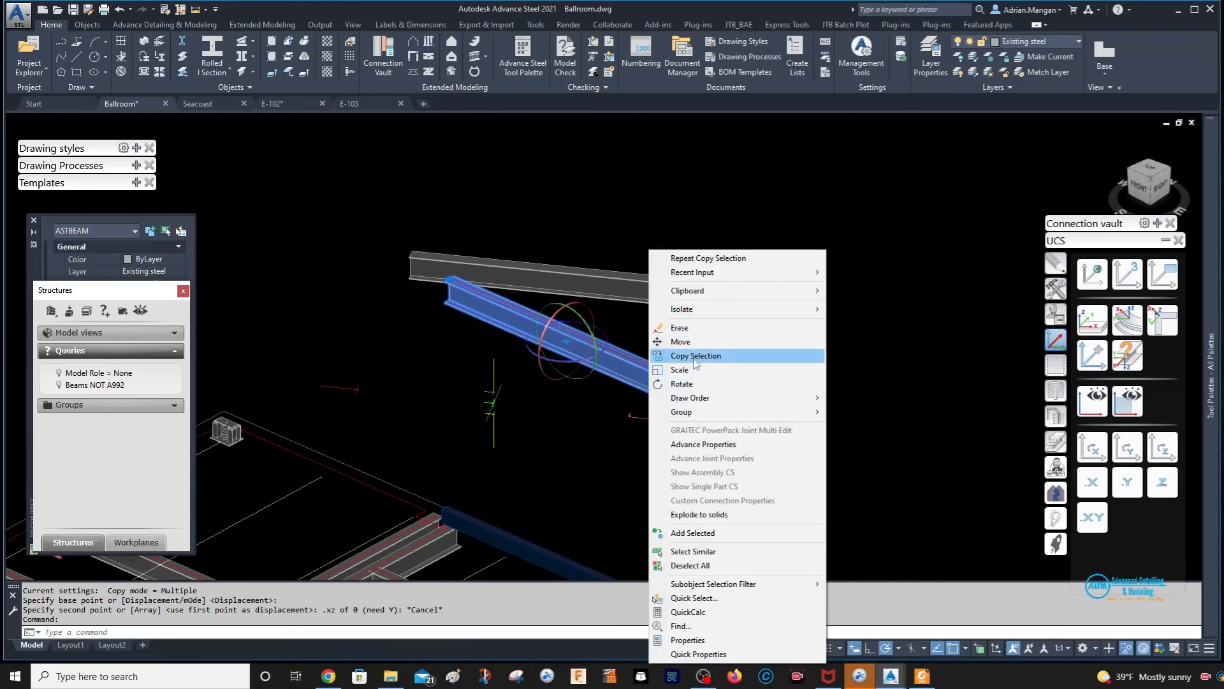
left_click(860, 353)
left_click(766, 382)
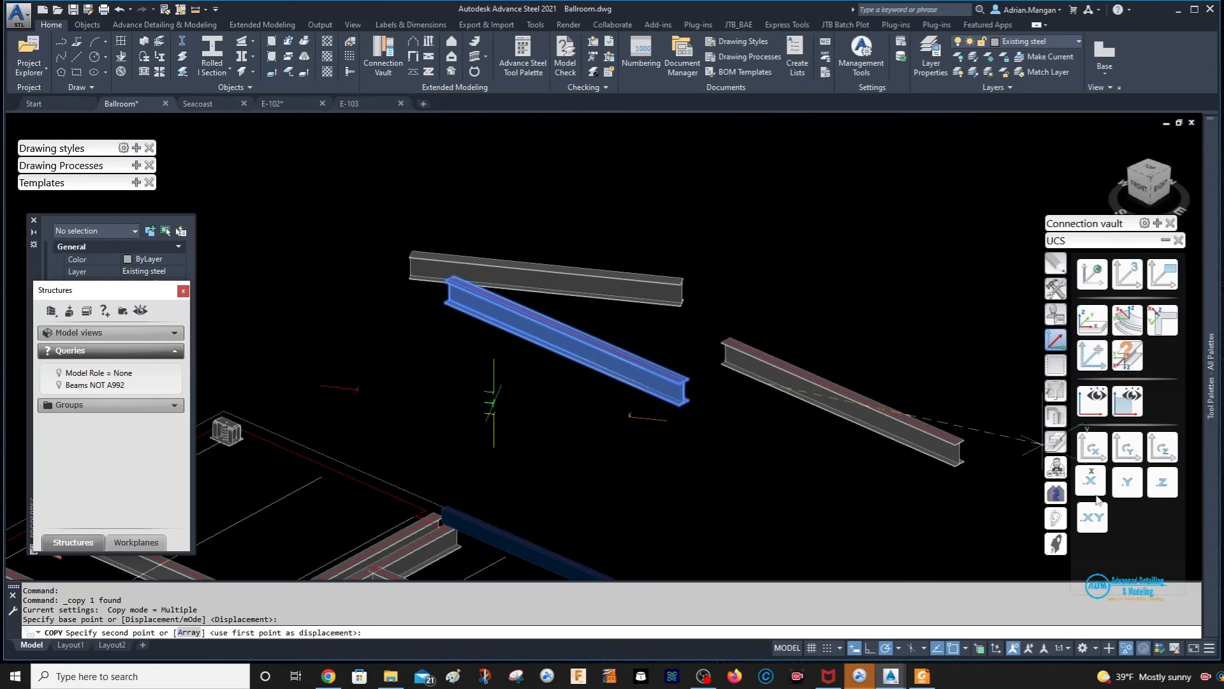
left_click(1138, 487)
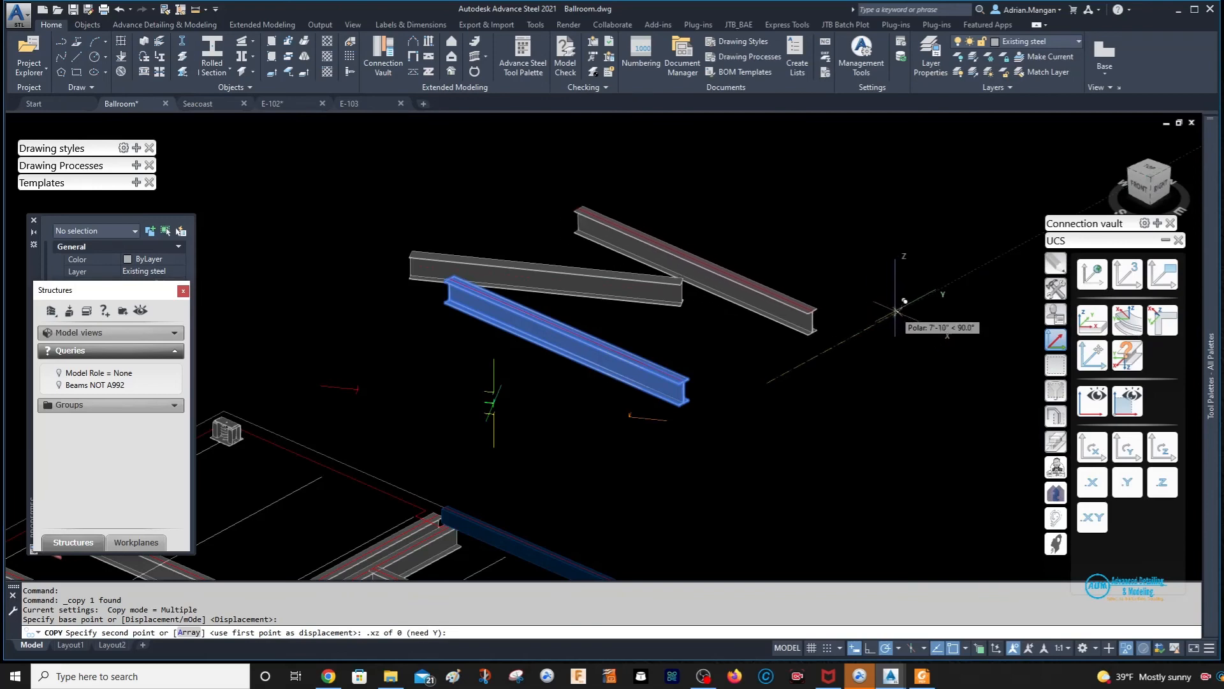
key("Escape")
key("Escape")
Select the lower beam and switch its gizmo from Rotate to Move.
left_click(587, 330)
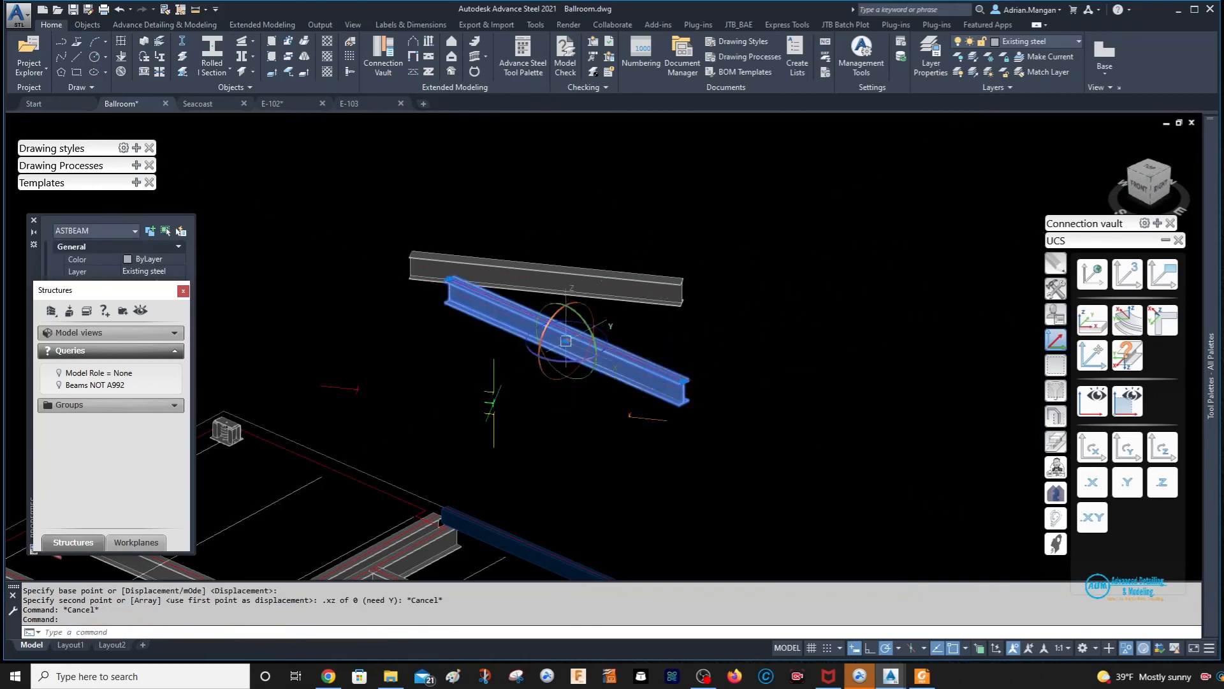
right_click(565, 341)
left_click(587, 350)
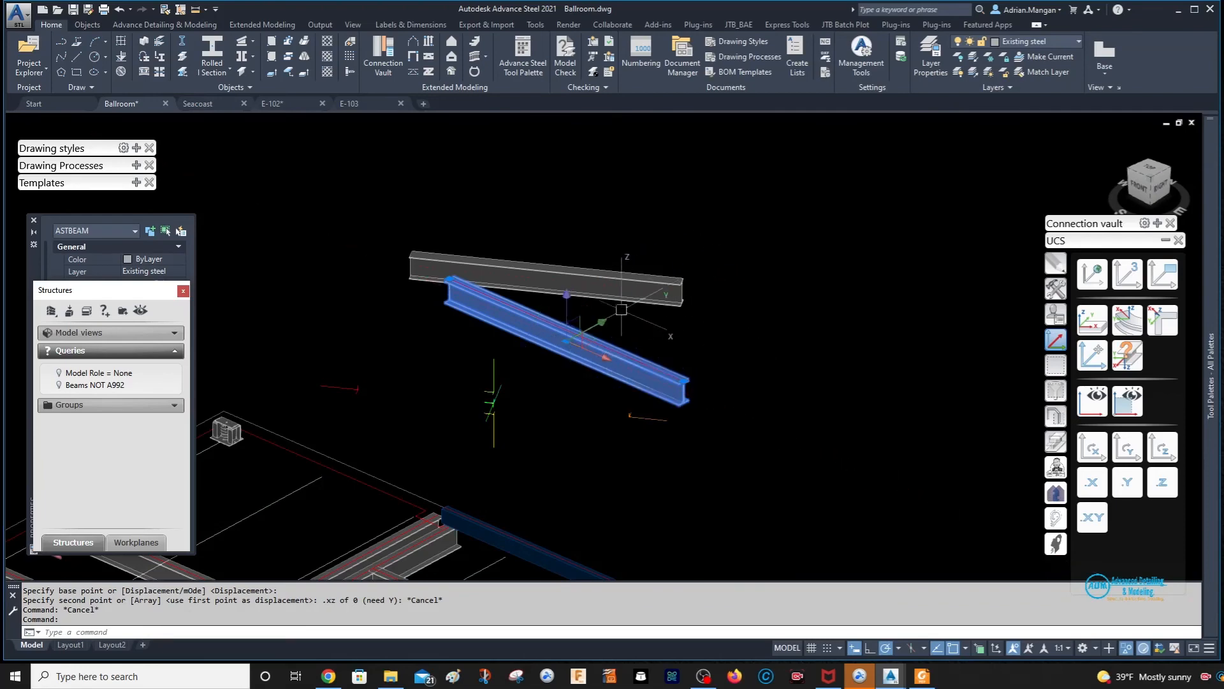
Move the lower beam 10' along the gizmo's Y axis, and undo the move.
left_click(602, 323)
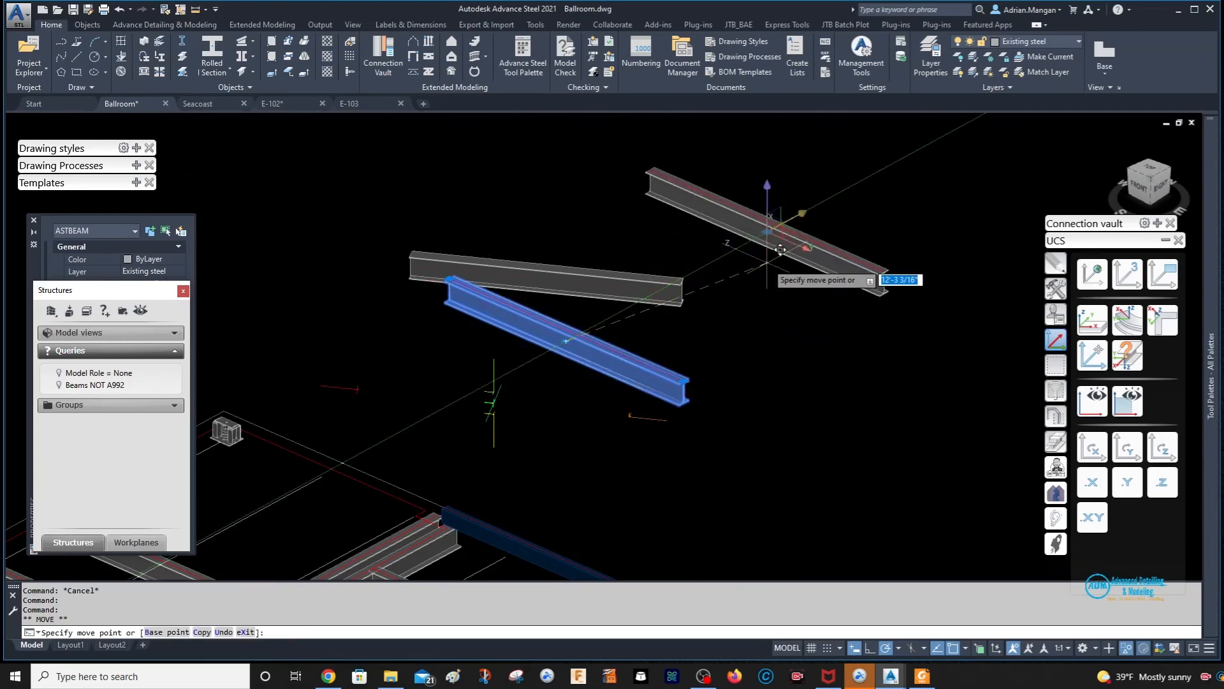
type("10'")
key("Return")
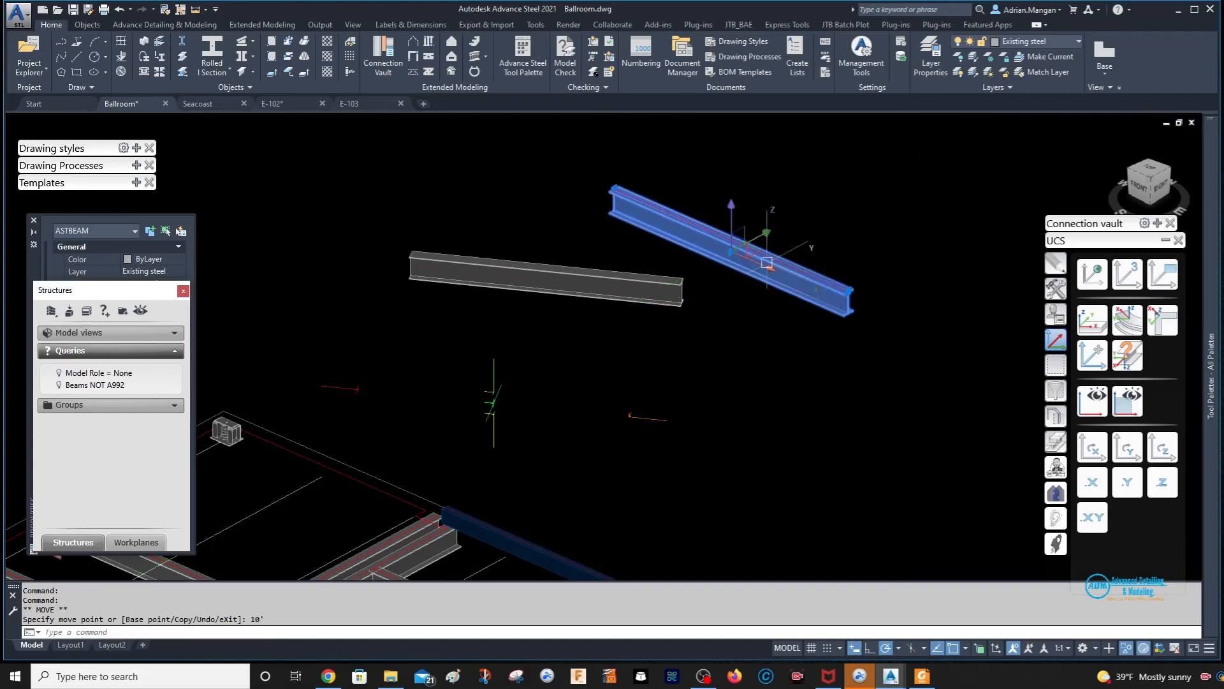
key("Escape")
left_click(116, 11)
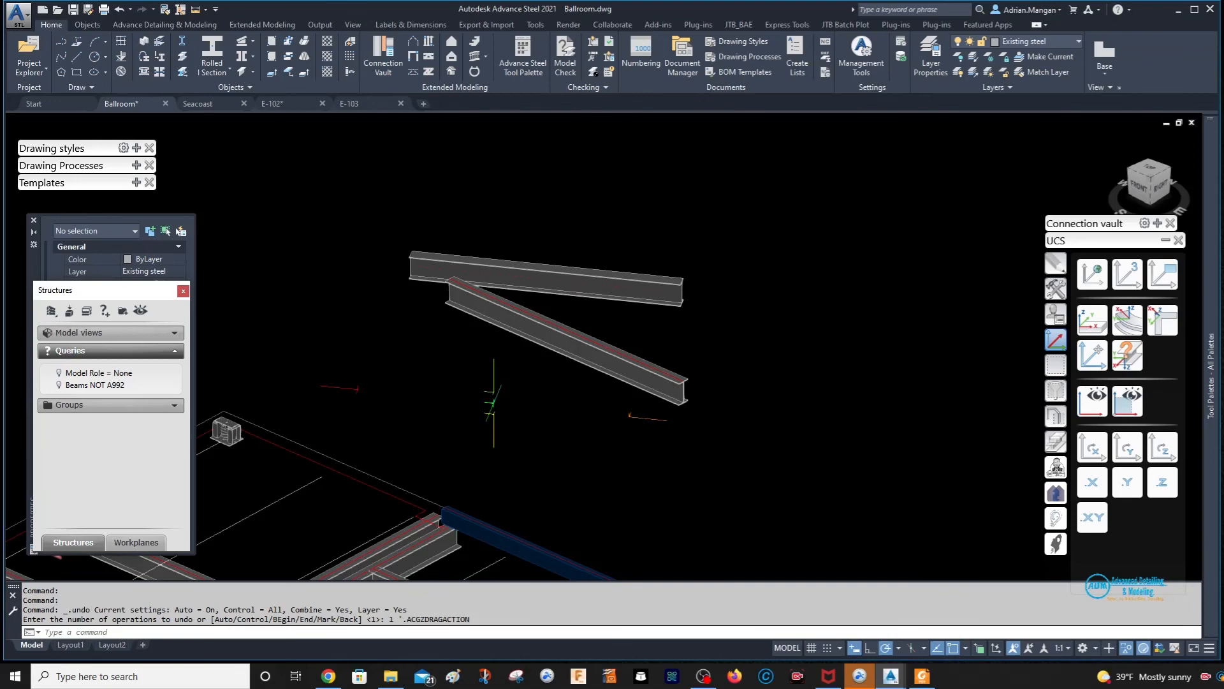
Select the lower beam, align its move gizmo with World (WCS), and clear the selection.
left_click(655, 374)
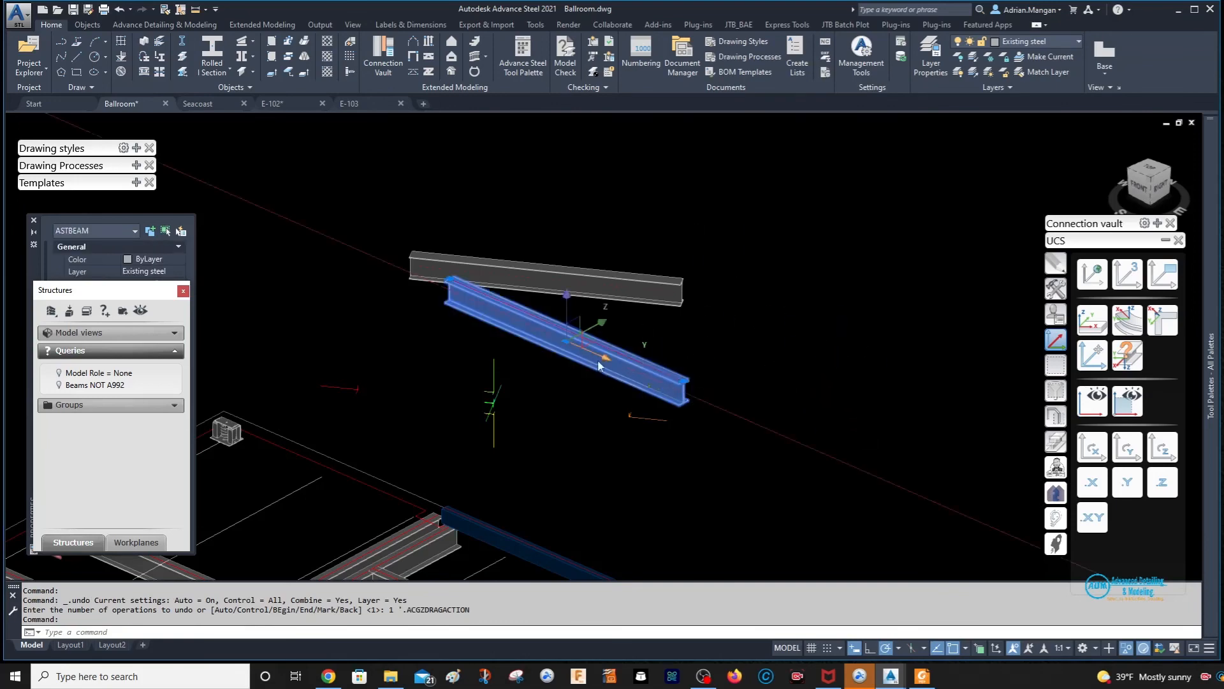
right_click(565, 341)
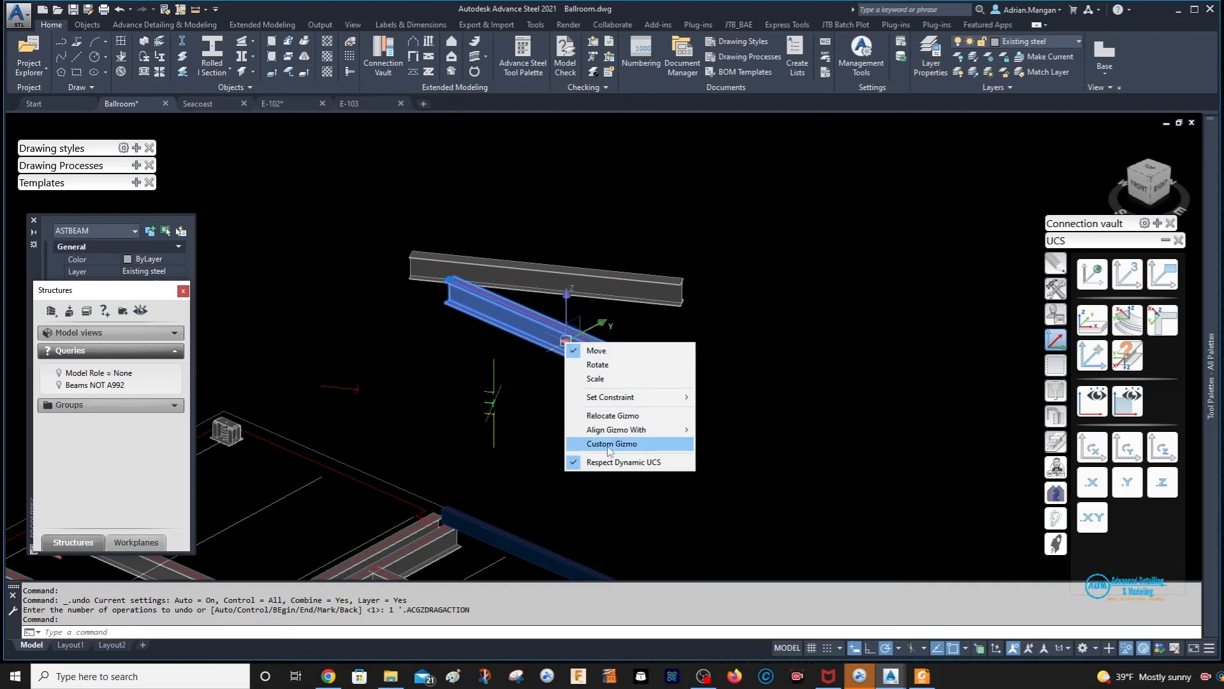
mouse_move(631, 432)
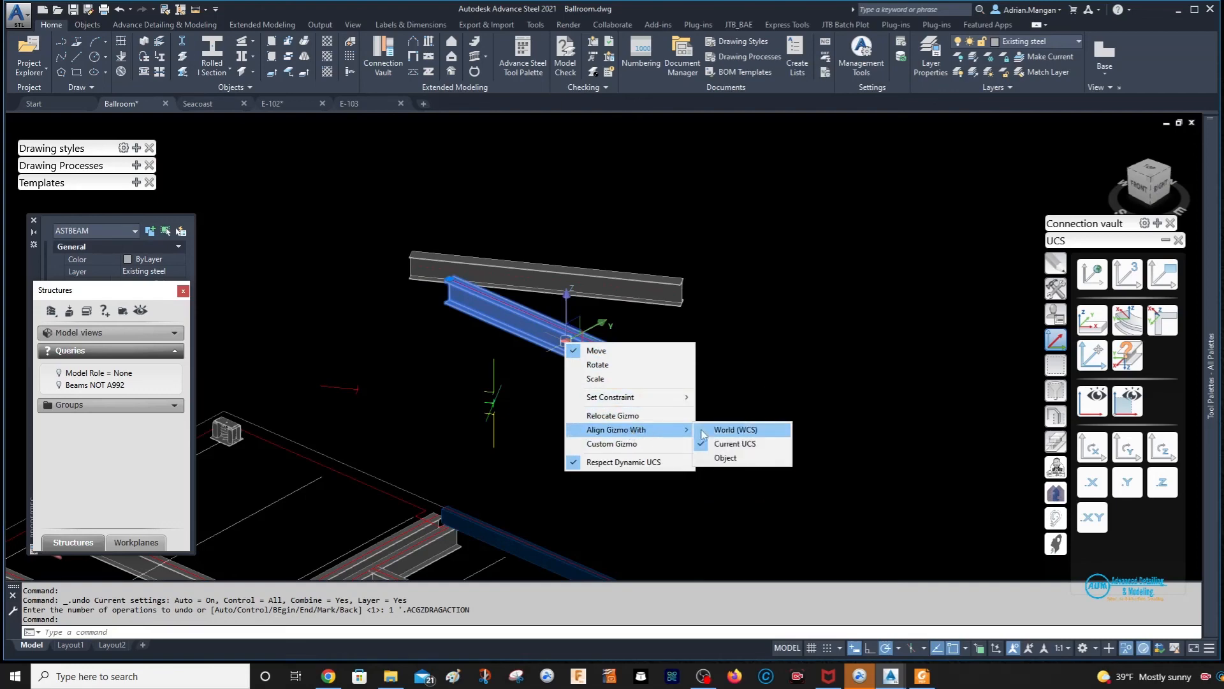
left_click(725, 429)
key("Escape")
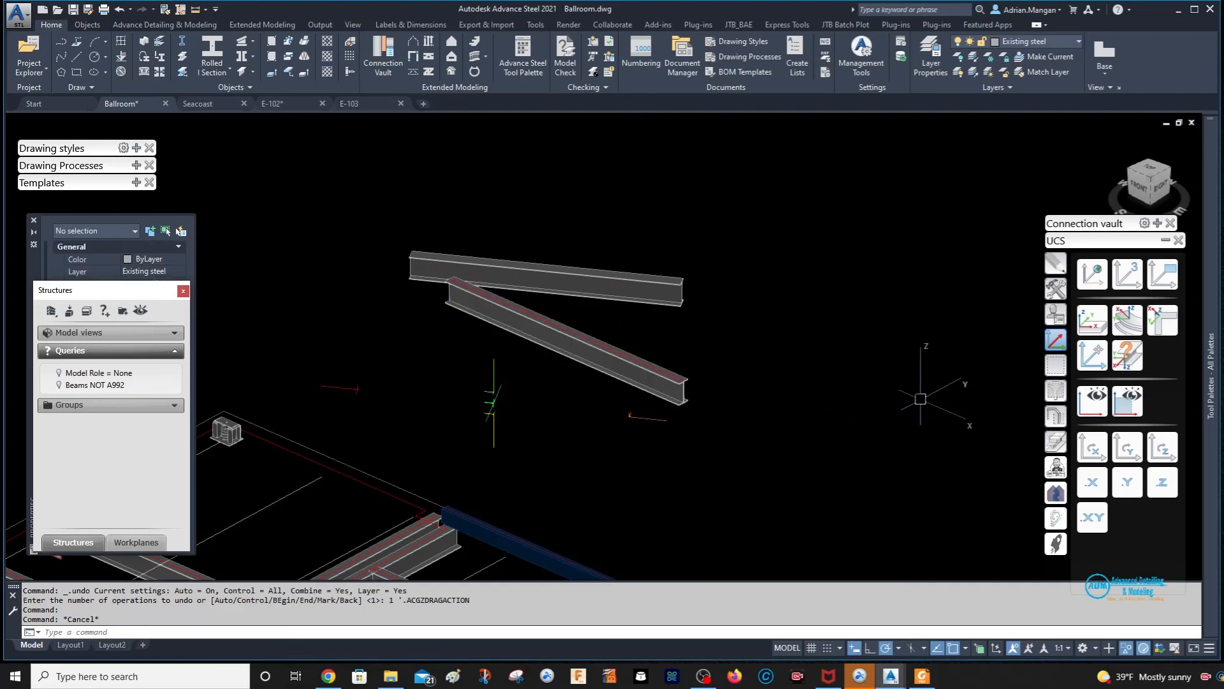